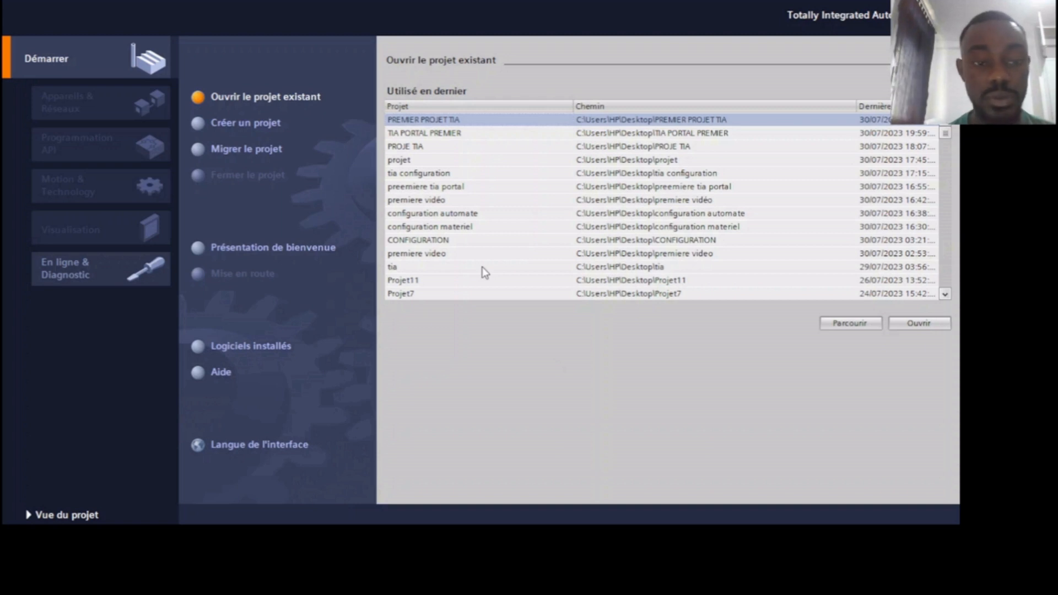
- Create a new project named PROJET TIA PORTAL SIEMENS, keeping the proposed path and author
{"action": "left_click", "coordinate": [205, 127]}
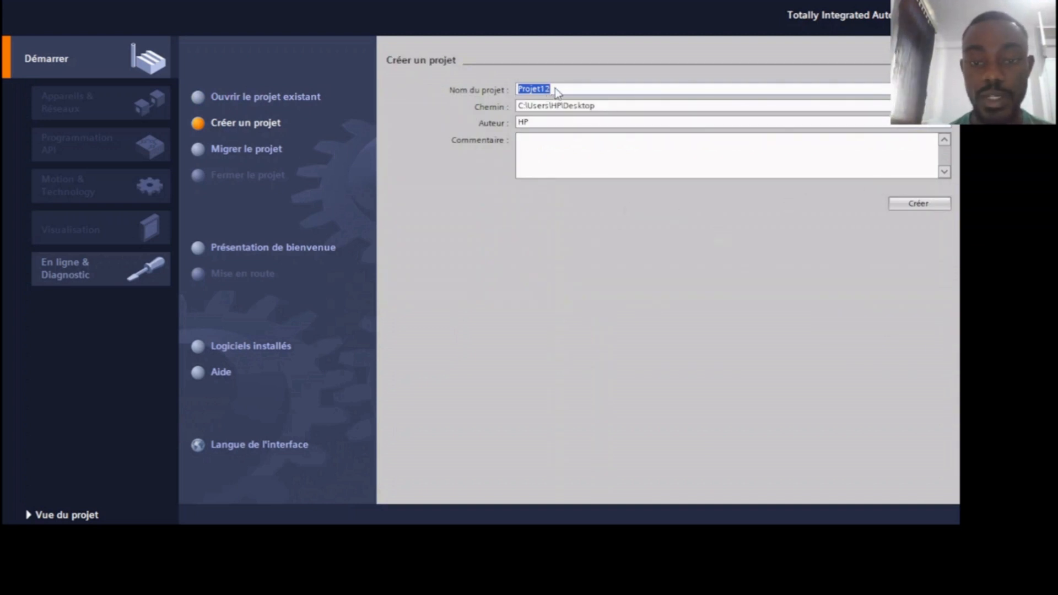
{"action": "type", "text": "PR"}
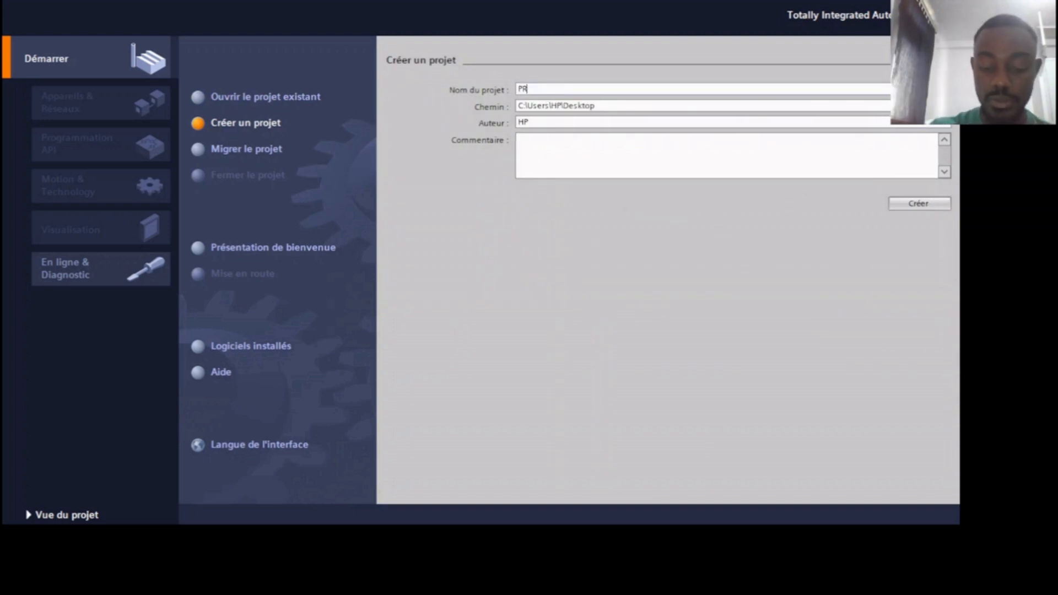
{"action": "type", "text": "OJET"}
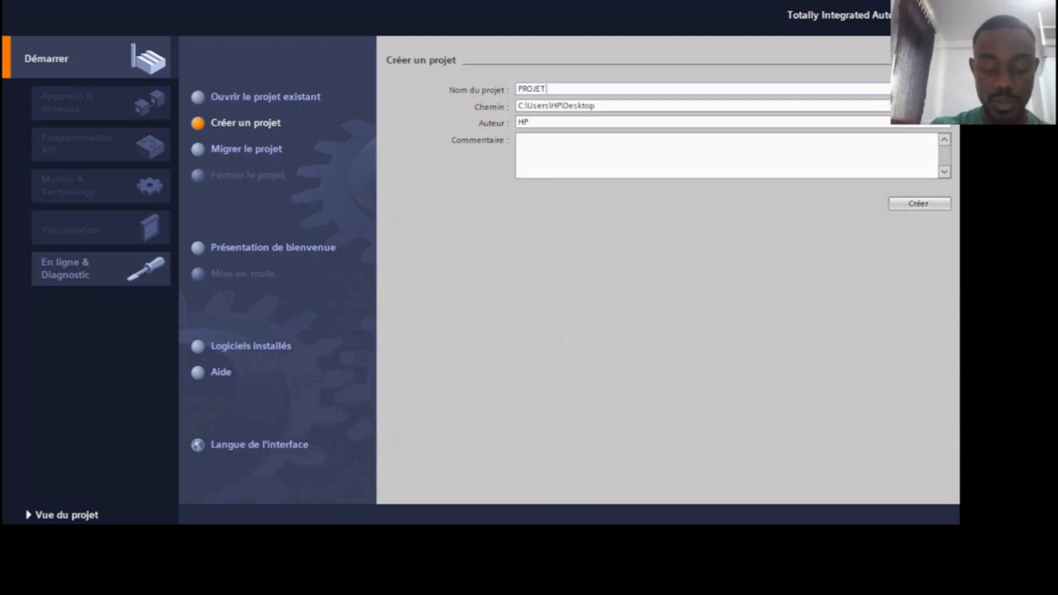
{"action": "type", "text": " TIA PORTA"}
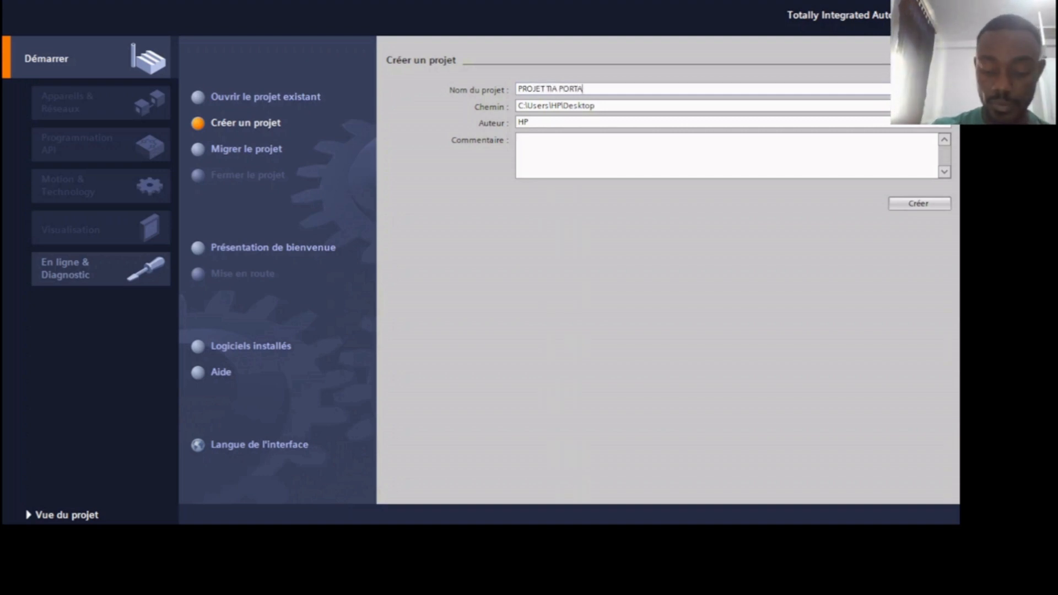
{"action": "type", "text": "L S"}
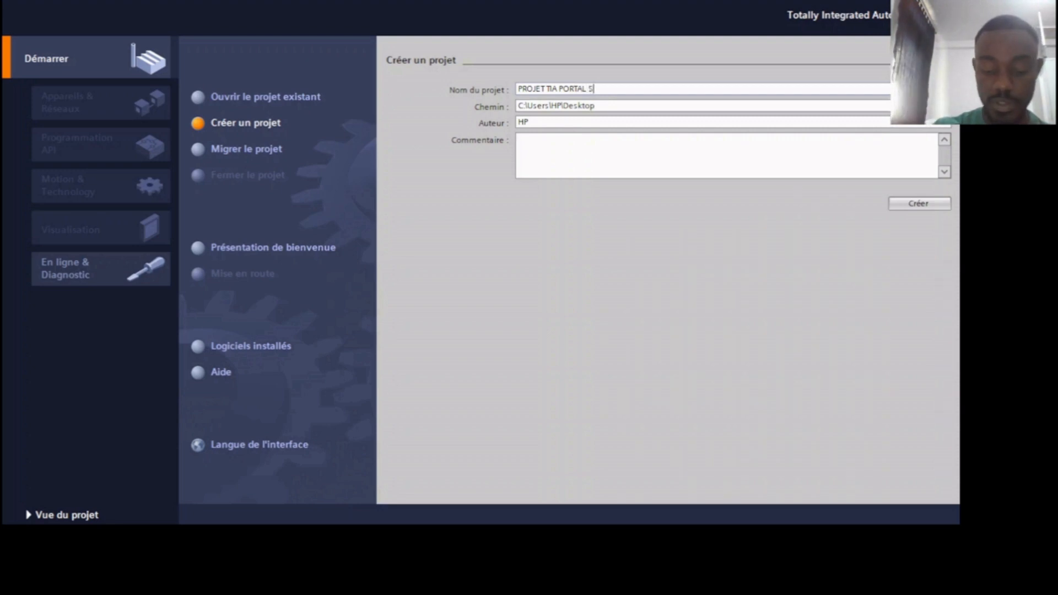
{"action": "type", "text": "IEMEN"}
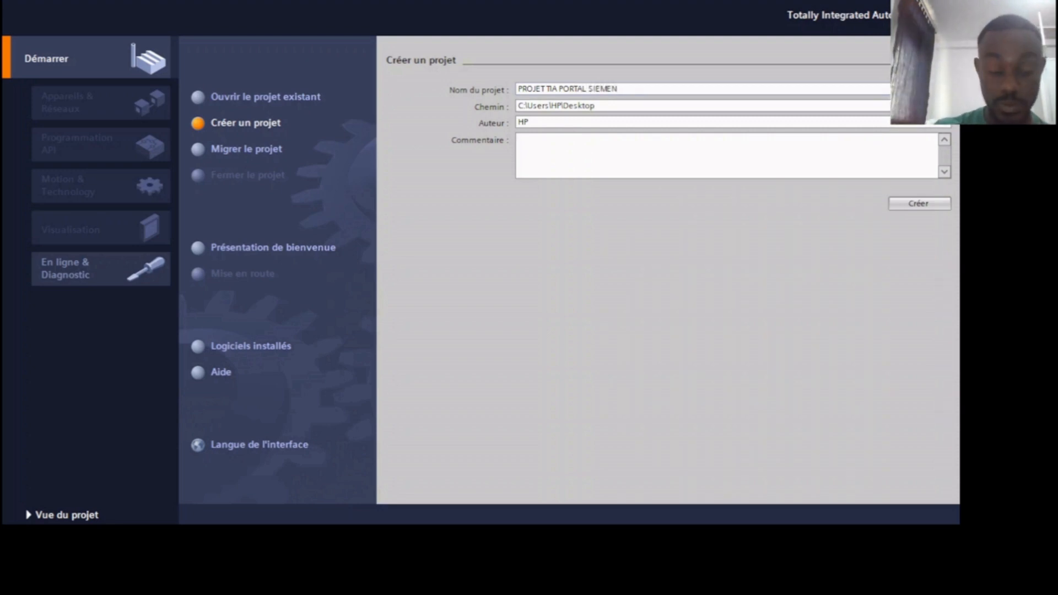
{"action": "type", "text": "S"}
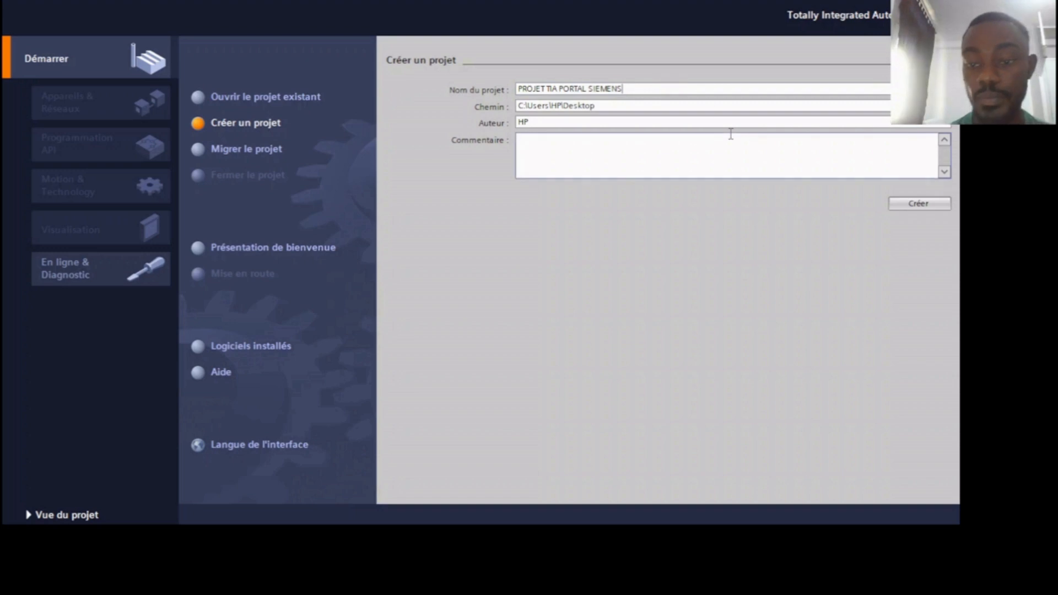
{"action": "left_click", "coordinate": [908, 205]}
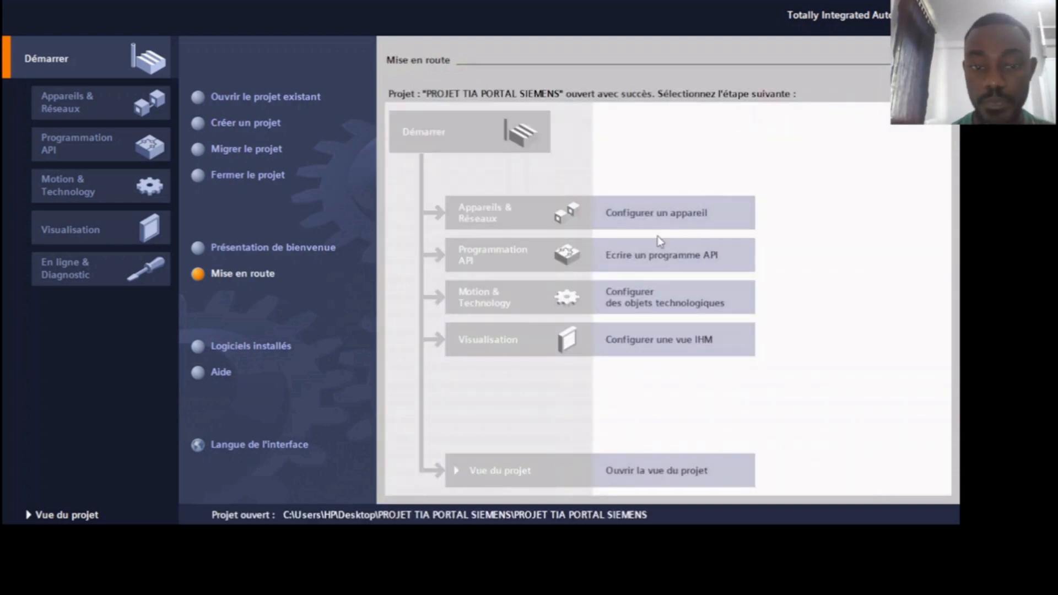
- Add a SIMATIC S7-300 controller to the project: CPU 314C-2 PN/DP, reference 6ES7 314-6EH04-0AB0, version V3.3
{"action": "left_click", "coordinate": [621, 219]}
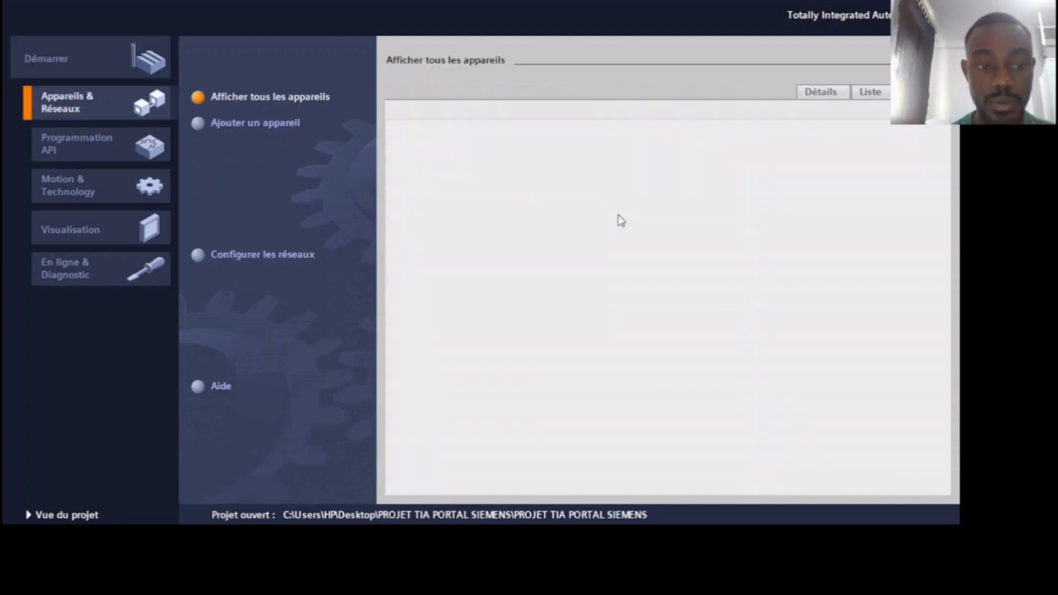
{"action": "left_click", "coordinate": [201, 128]}
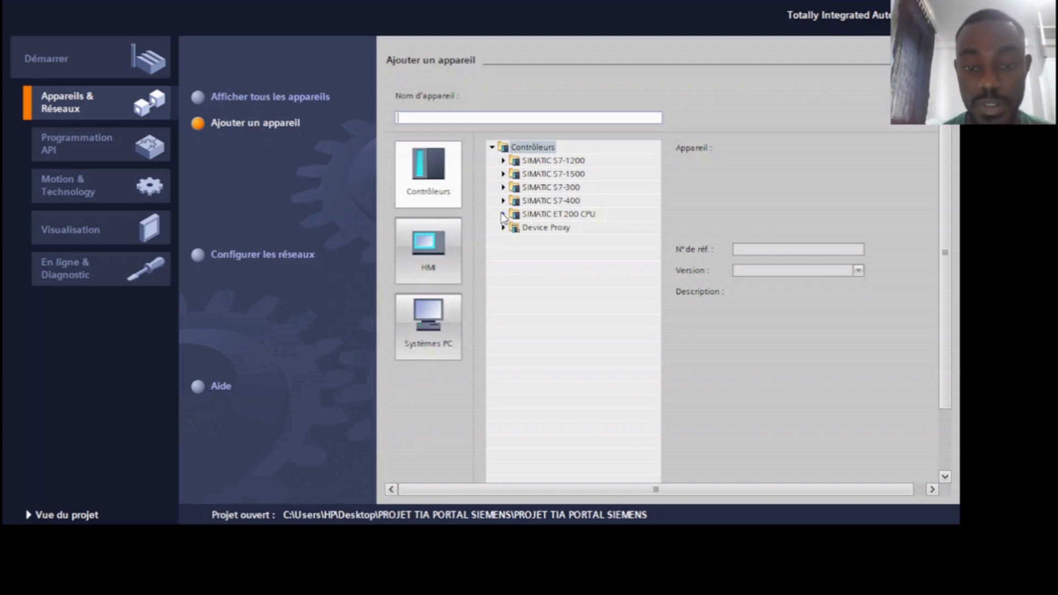
{"action": "left_click", "coordinate": [503, 187]}
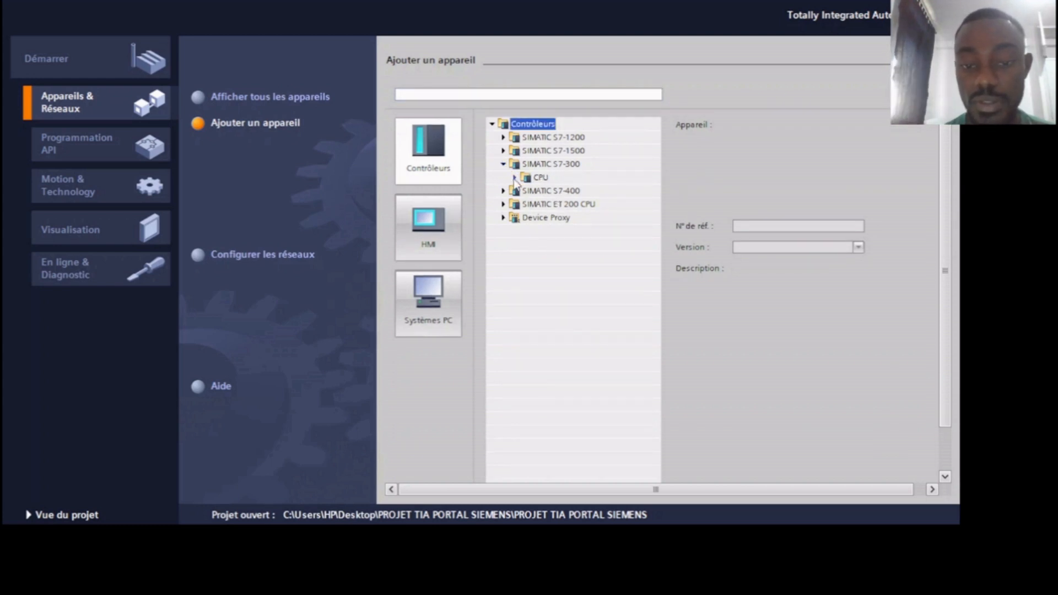
{"action": "left_click", "coordinate": [514, 178]}
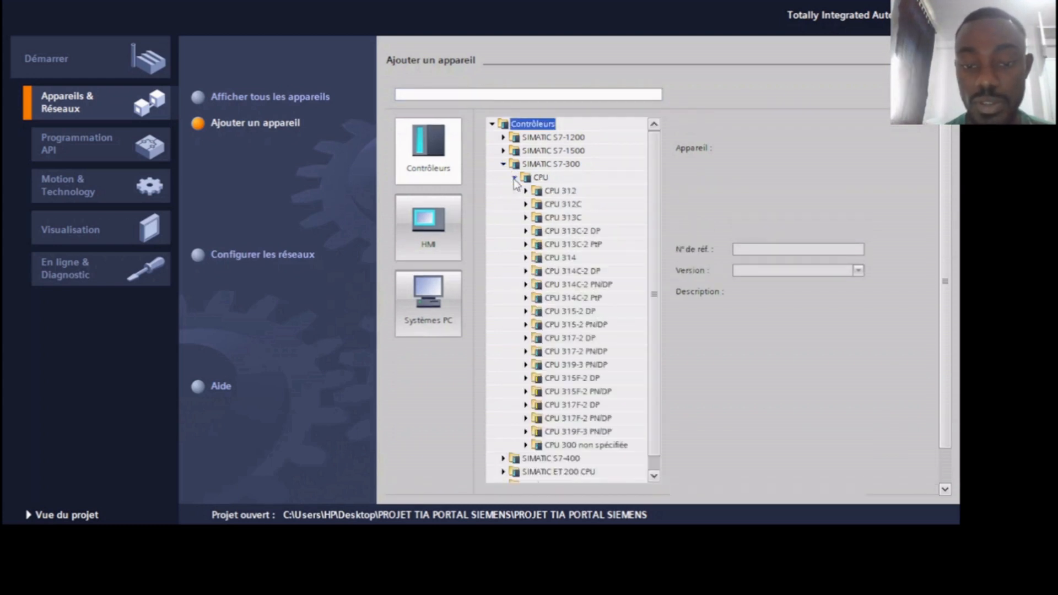
{"action": "left_click", "coordinate": [525, 285]}
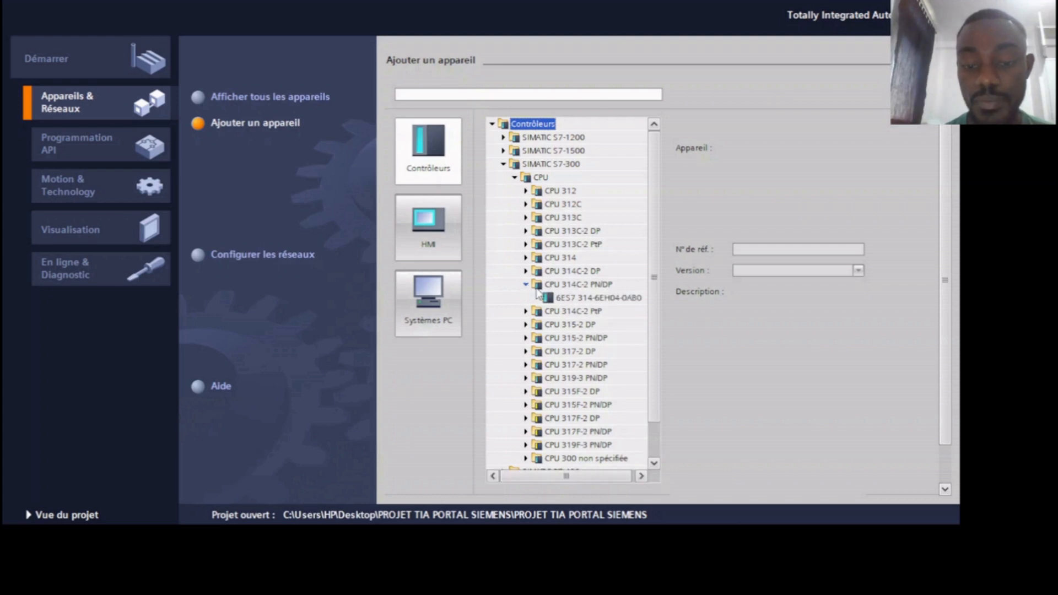
{"action": "left_click", "coordinate": [561, 296]}
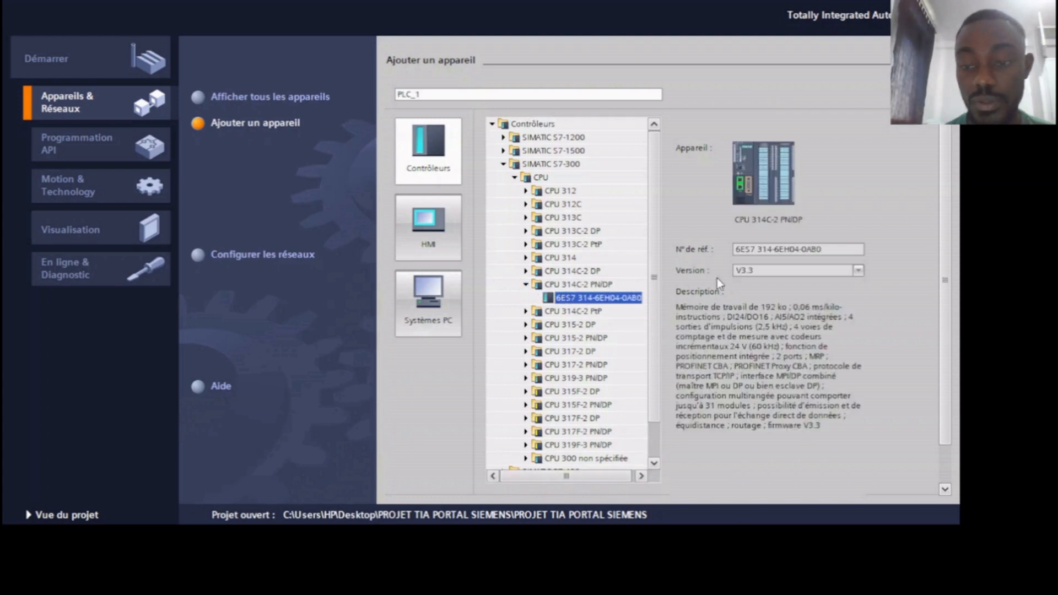
{"action": "left_click", "coordinate": [946, 463]}
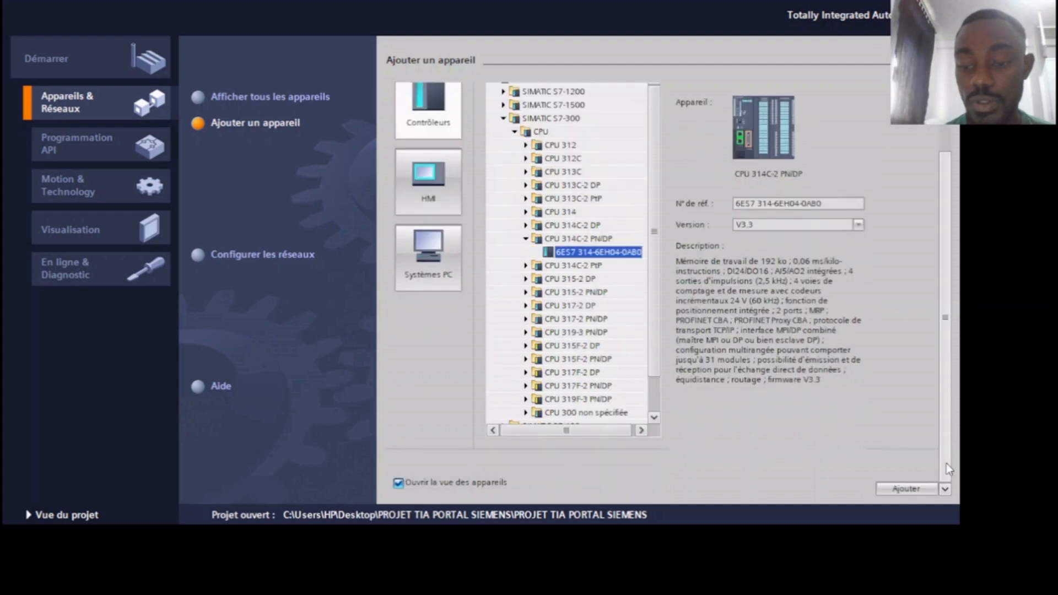
{"action": "left_click", "coordinate": [892, 485]}
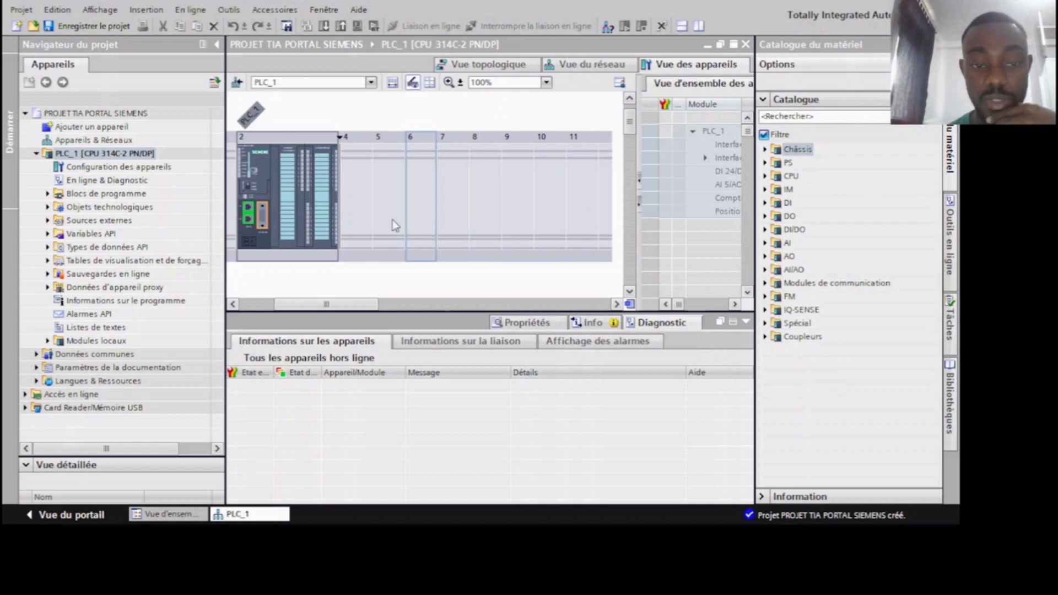
{"action": "left_click", "coordinate": [359, 178]}
{"action": "left_click", "coordinate": [394, 186]}
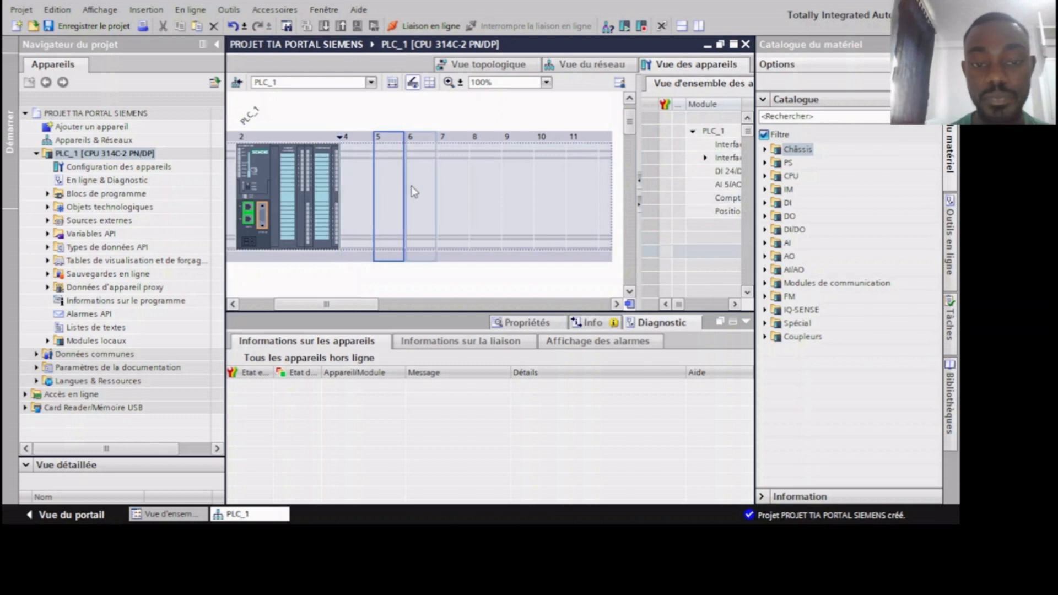
{"action": "left_click", "coordinate": [414, 186]}
{"action": "left_click", "coordinate": [452, 190]}
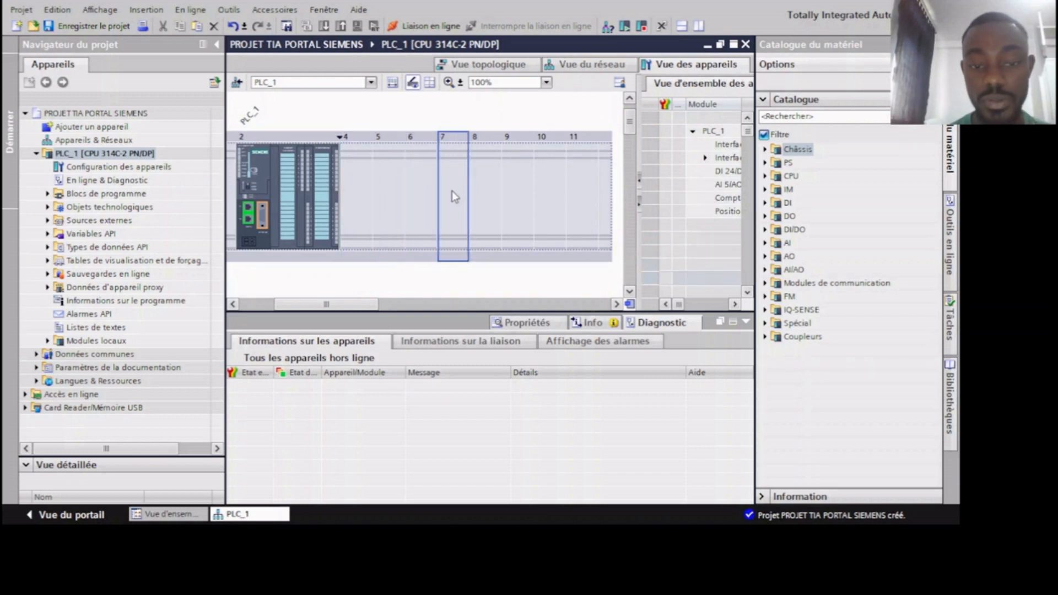
- Insert the DI 16x24VDC digital input module 6ES7 321-1BH10-0AA0 into slot 4 of the PLC rack
{"action": "left_click", "coordinate": [358, 187]}
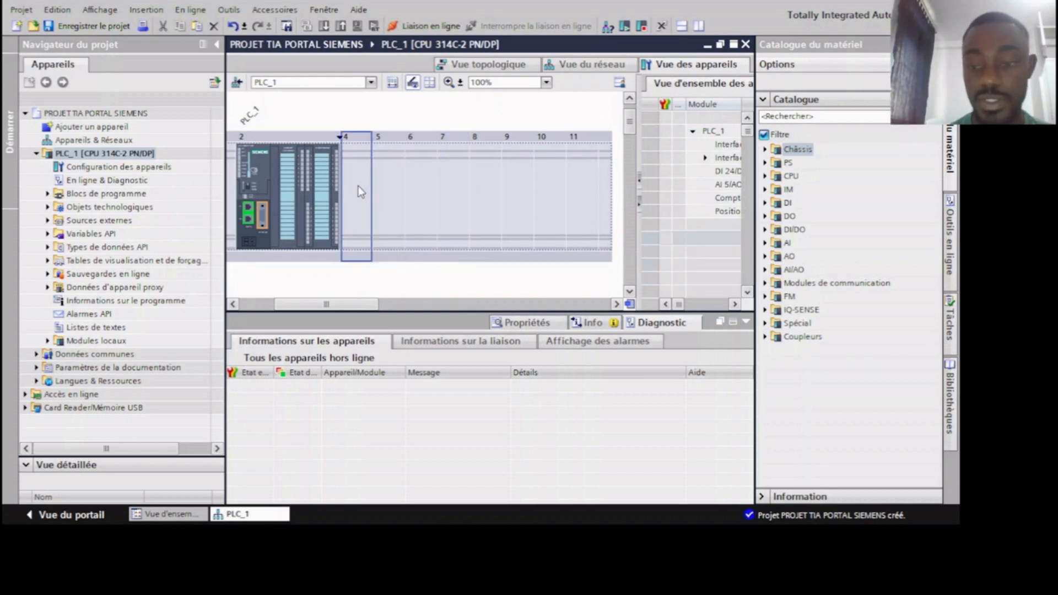
{"action": "left_click", "coordinate": [765, 203]}
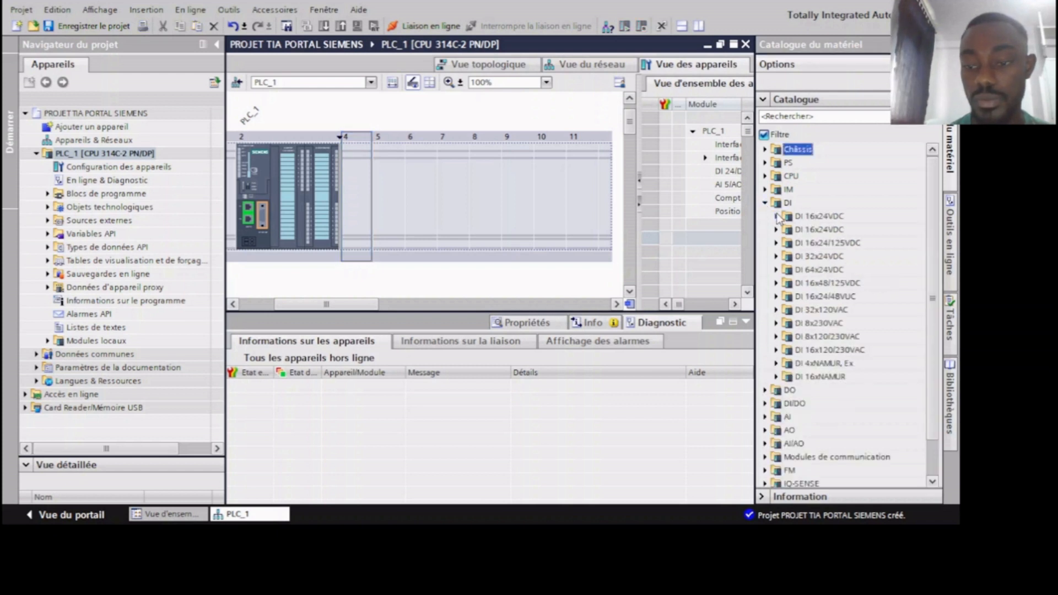
{"action": "left_click", "coordinate": [775, 216]}
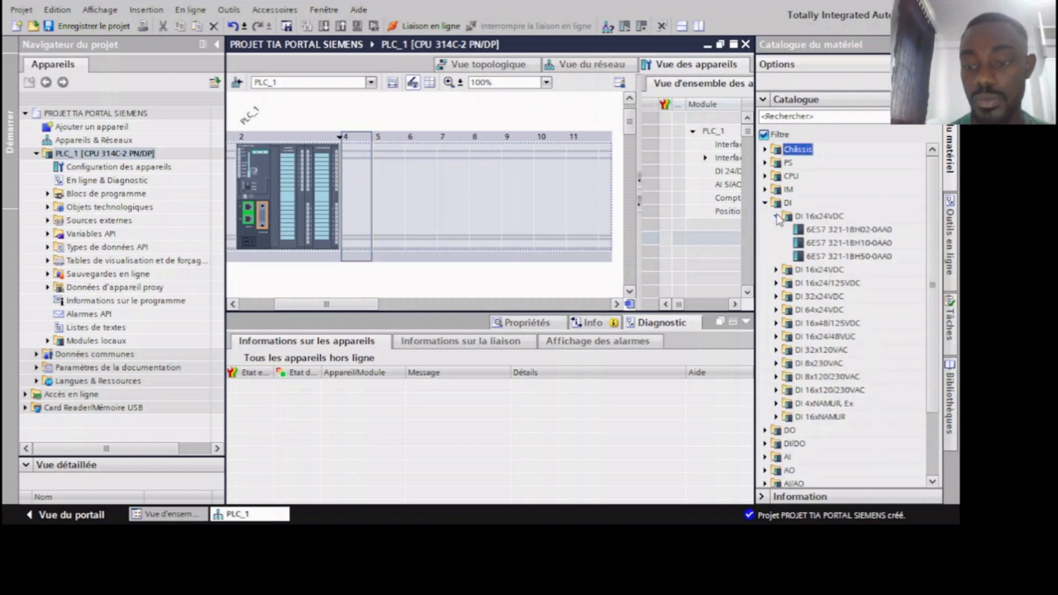
{"action": "left_click", "coordinate": [823, 244]}
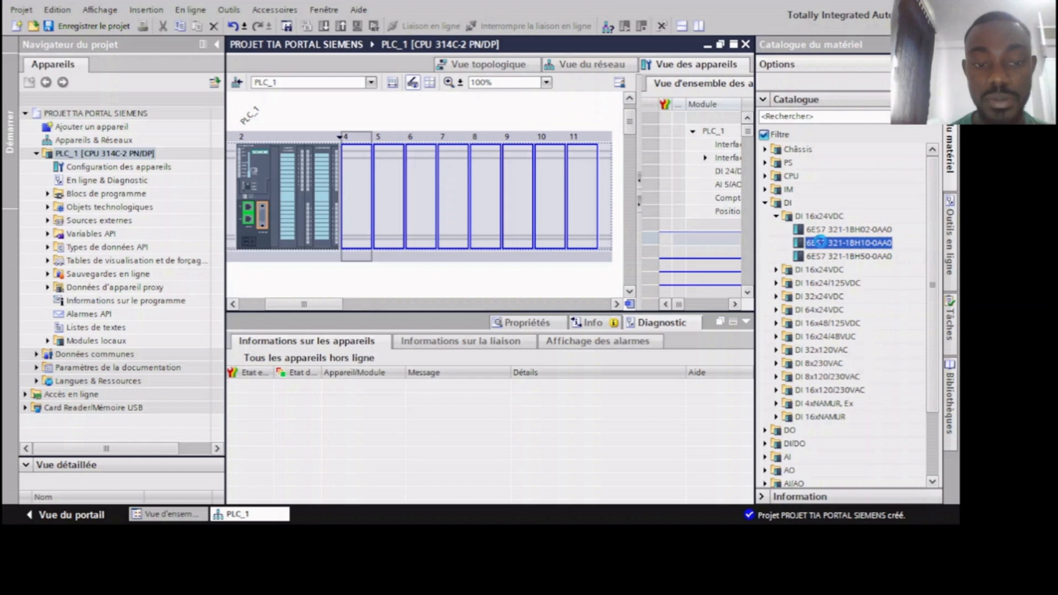
{"action": "double_click", "coordinate": [823, 244]}
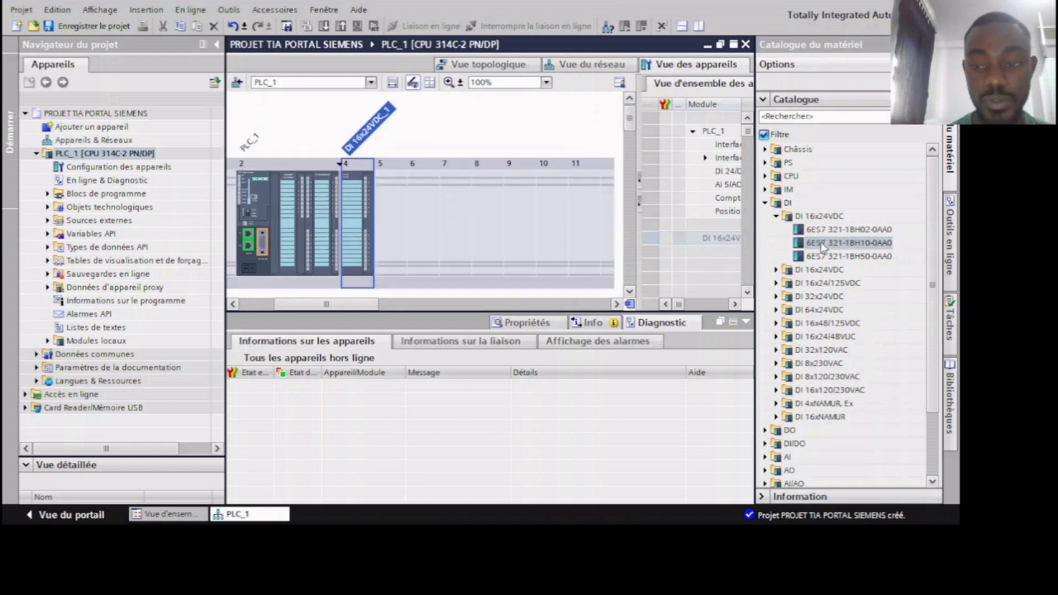
- Insert the DO 8x24VDC/0.5A digital output module 6ES7 322-8BF00-0AB0 into slot 5 of the rack
{"action": "left_click", "coordinate": [387, 211]}
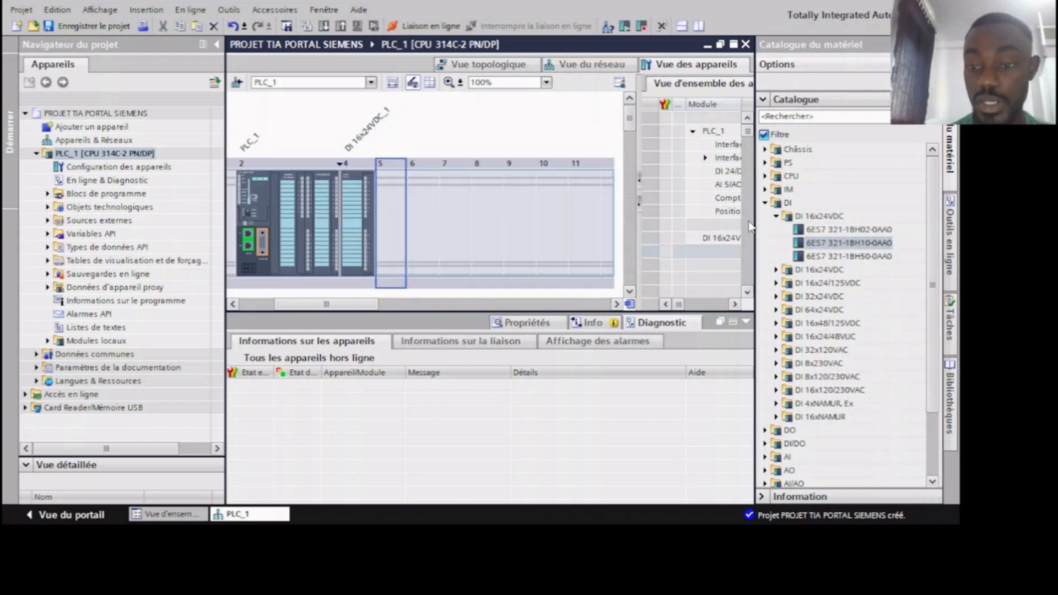
{"action": "left_click", "coordinate": [775, 217]}
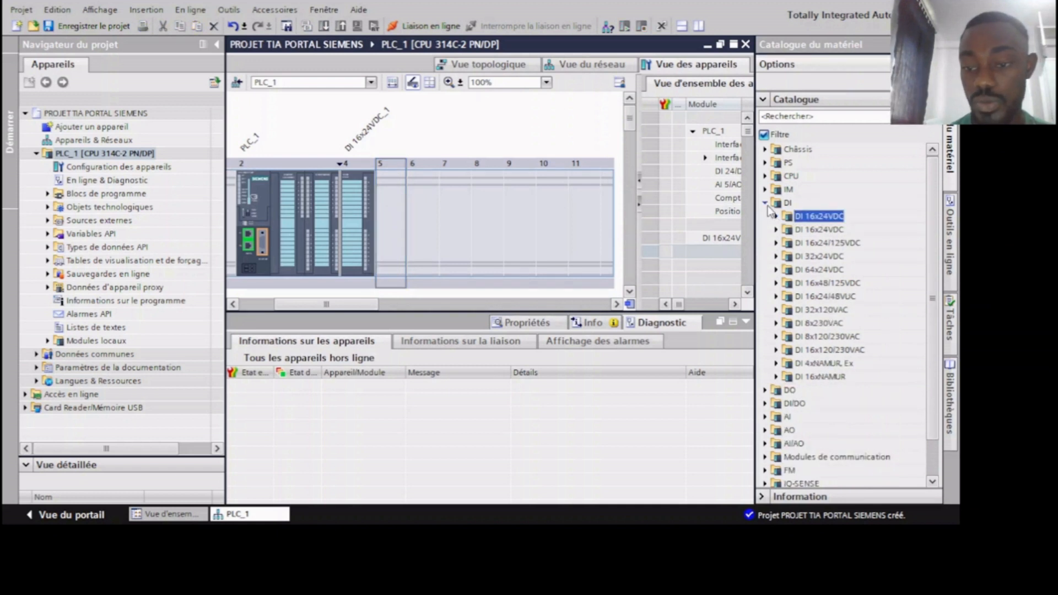
{"action": "left_click", "coordinate": [765, 202]}
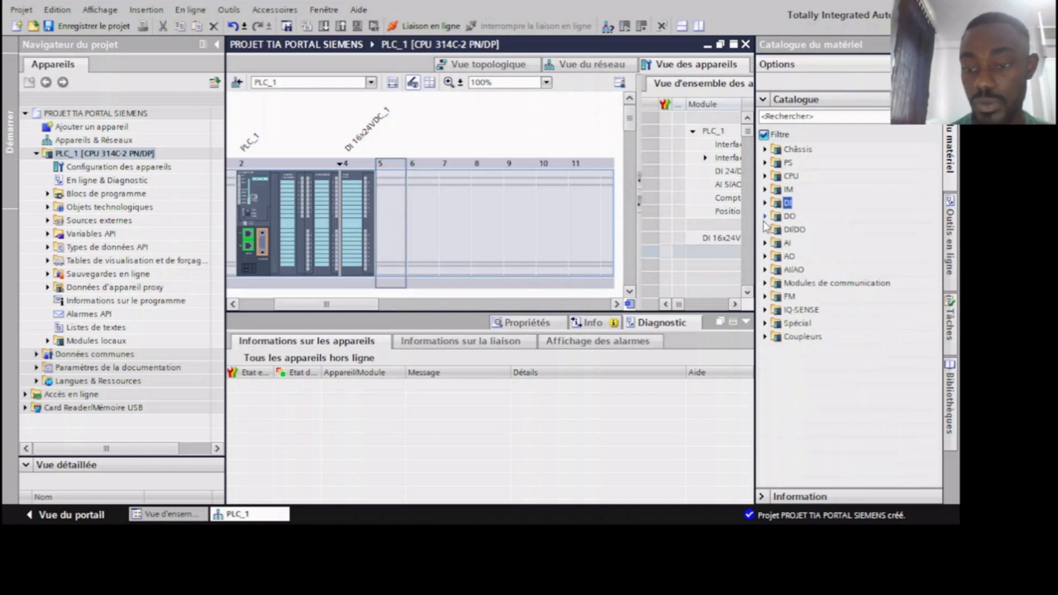
{"action": "left_click", "coordinate": [764, 216]}
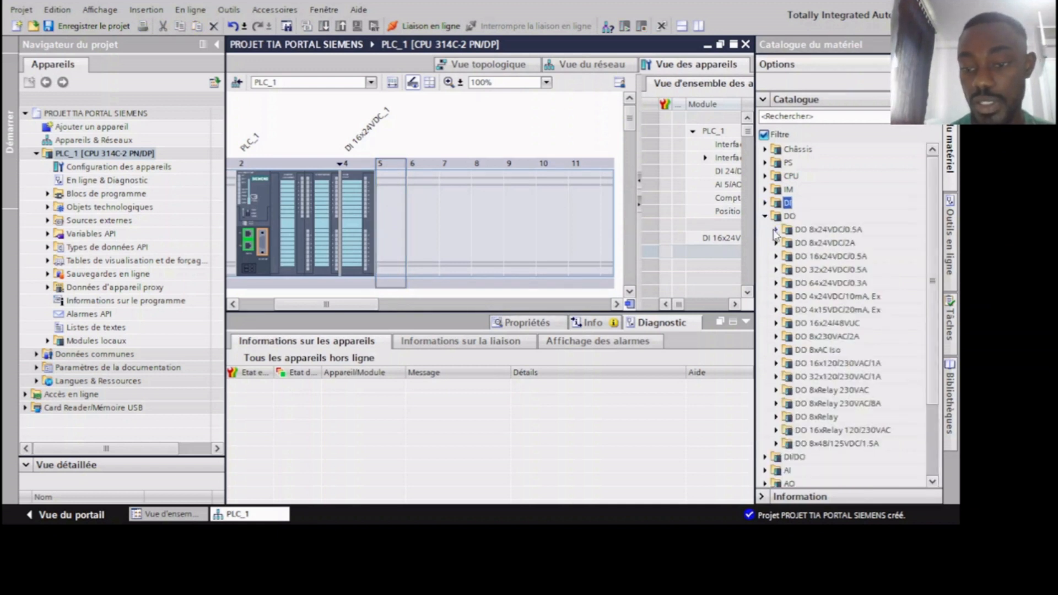
{"action": "left_click", "coordinate": [776, 230]}
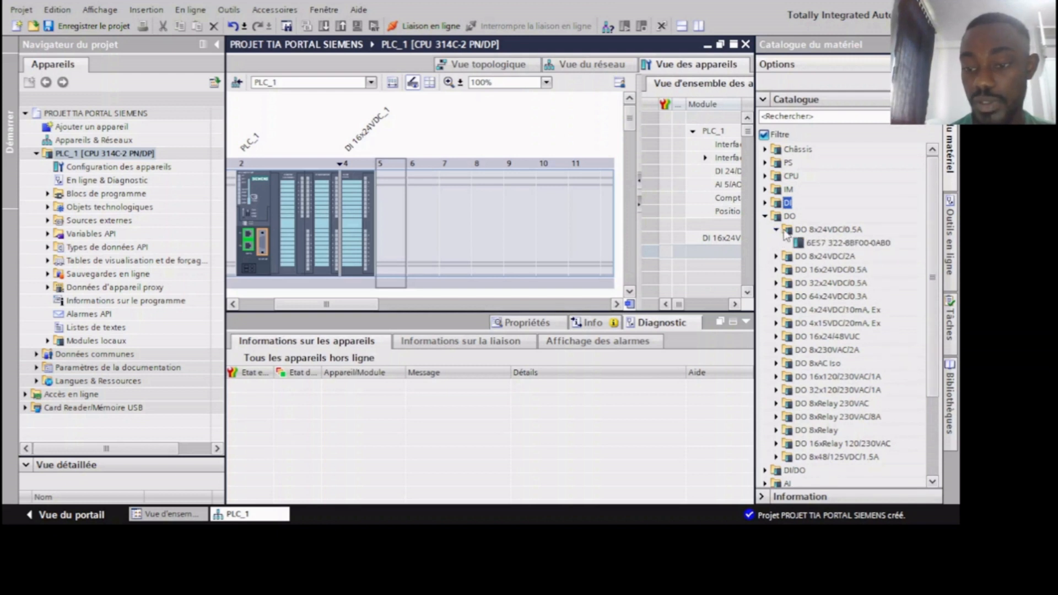
{"action": "left_click", "coordinate": [813, 244]}
{"action": "left_click_drag", "start_coordinate": [814, 244], "coordinate": [391, 220]}
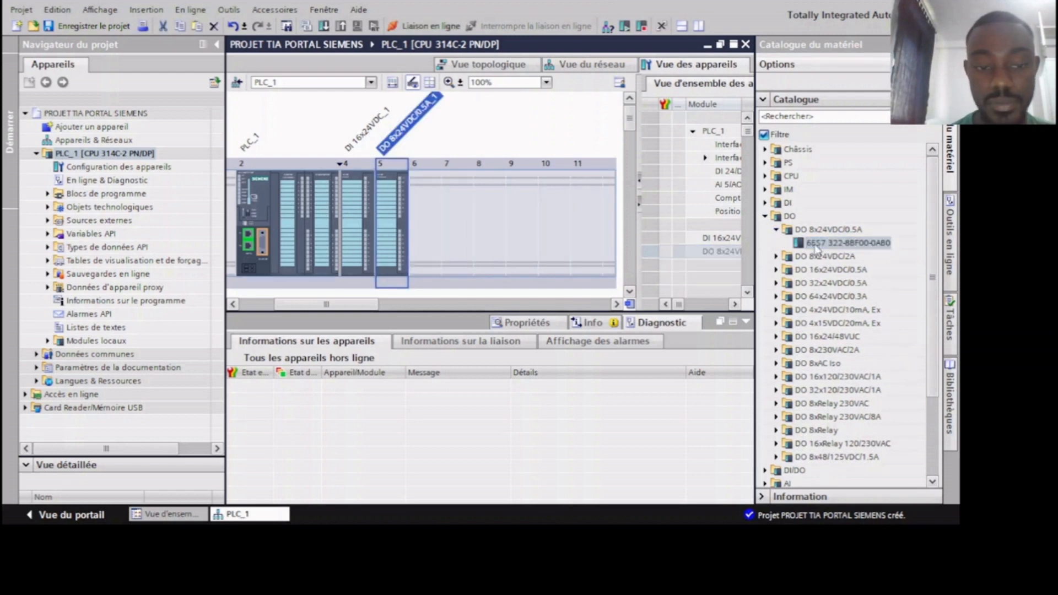
- Name the IO variable at address DI 0.0 of the slot 4 digital input module ARRET
{"action": "left_click", "coordinate": [362, 212]}
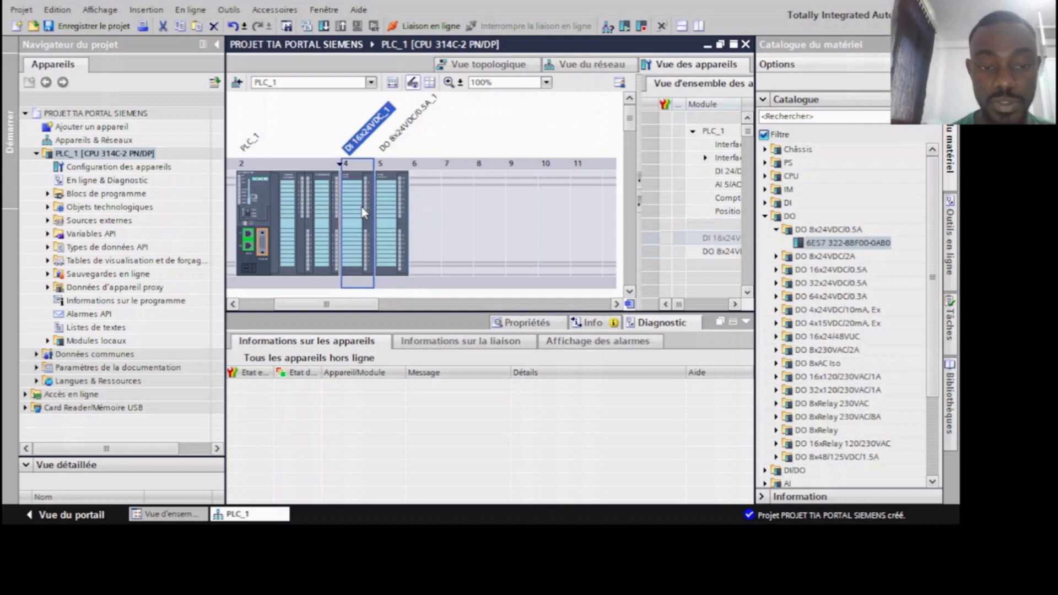
{"action": "left_click", "coordinate": [527, 323]}
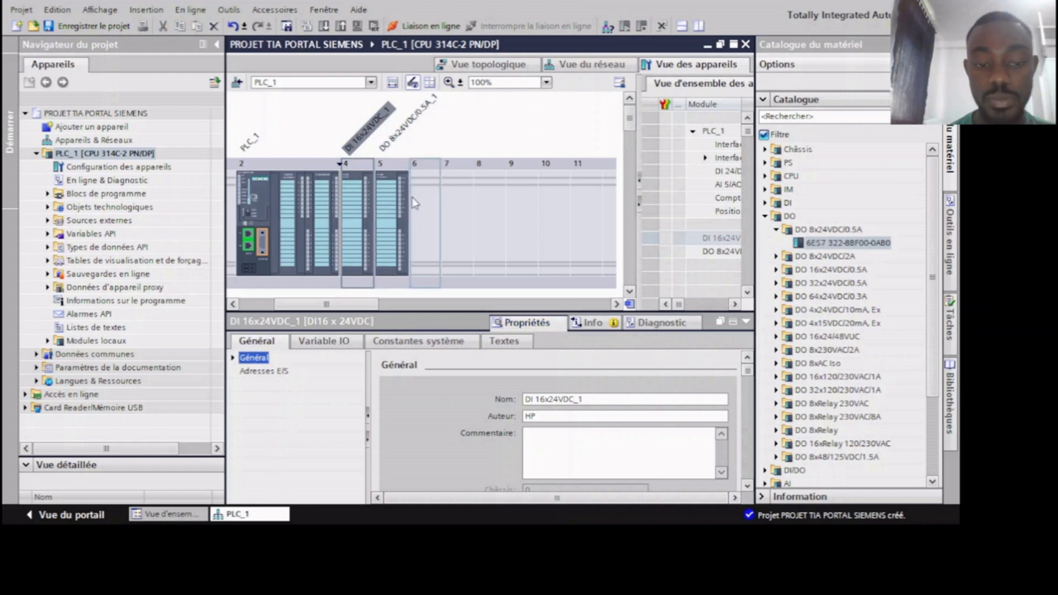
{"action": "left_click", "coordinate": [325, 342]}
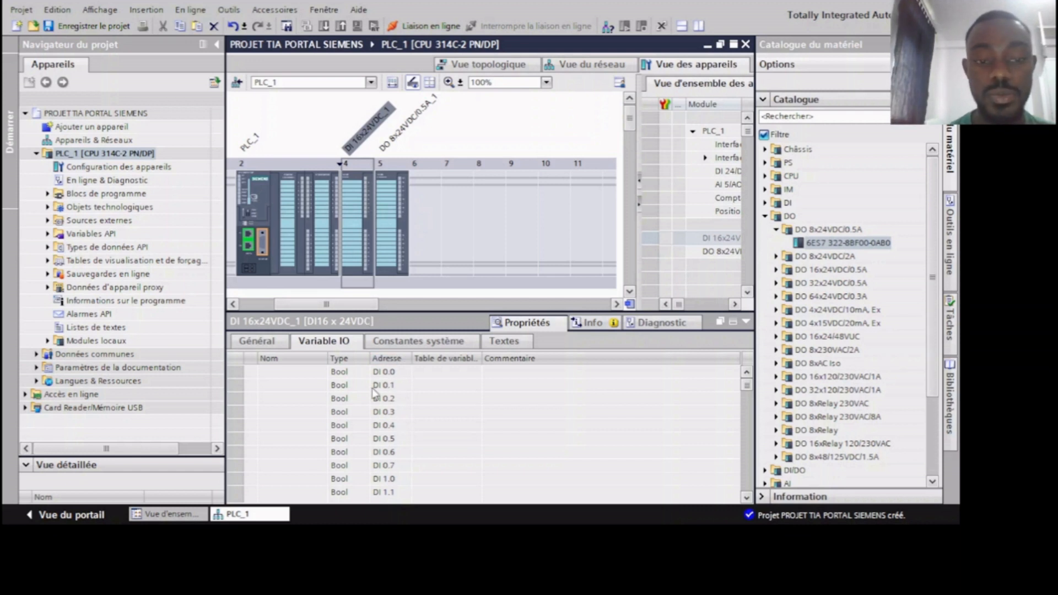
{"action": "left_click", "coordinate": [291, 374]}
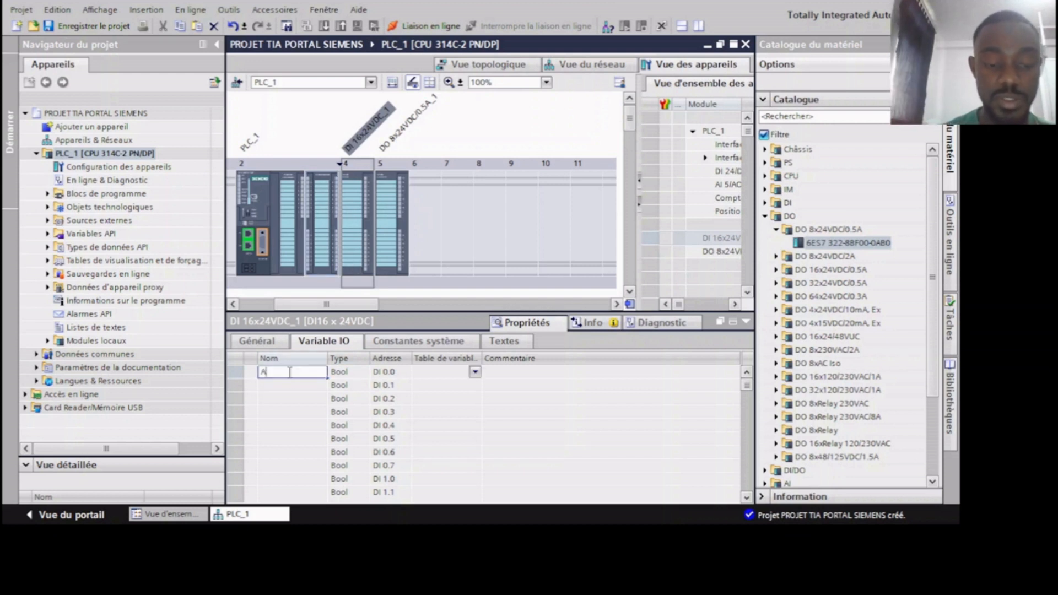
{"action": "type", "text": "ARRR"}
{"action": "key", "text": "BackSpace"}
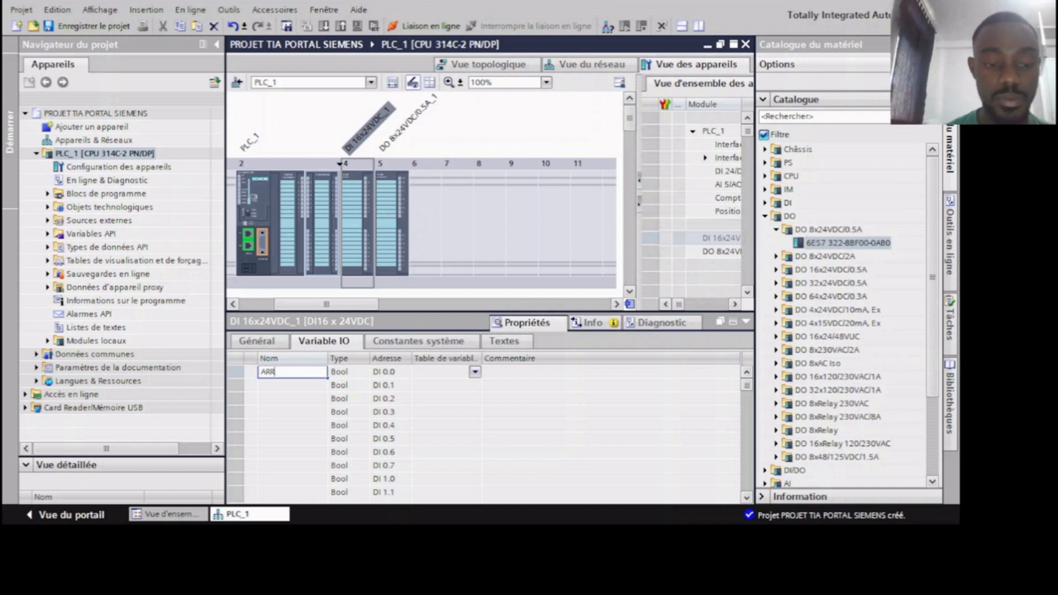
{"action": "type", "text": "ET"}
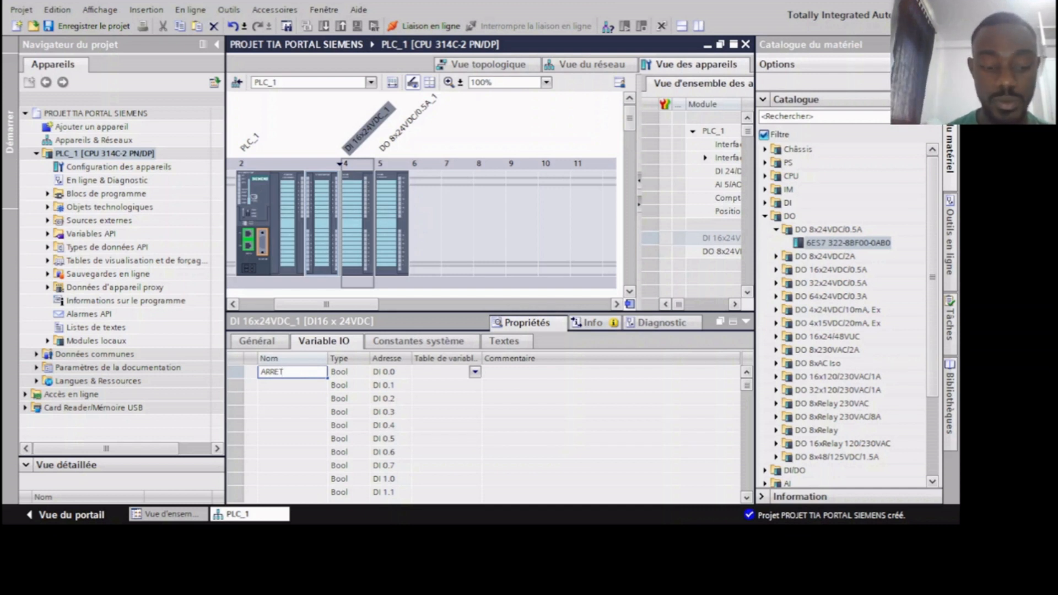
- Name the IO variable at address DI 0.1 of the slot 4 digital input module MARCHE
{"action": "key", "text": "Return"}
{"action": "left_click", "coordinate": [288, 384]}
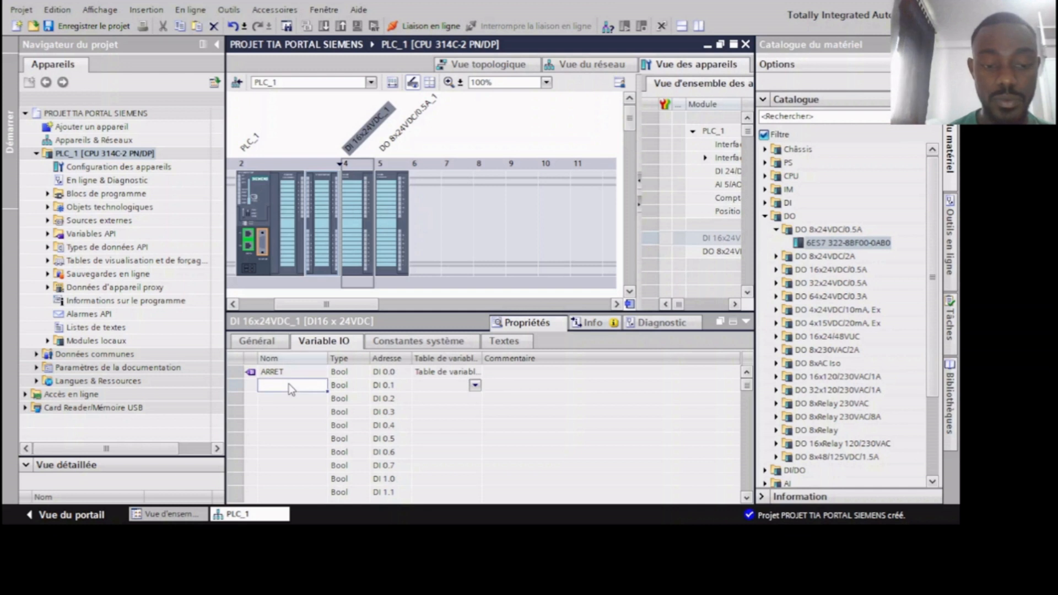
{"action": "type", "text": "MAR"}
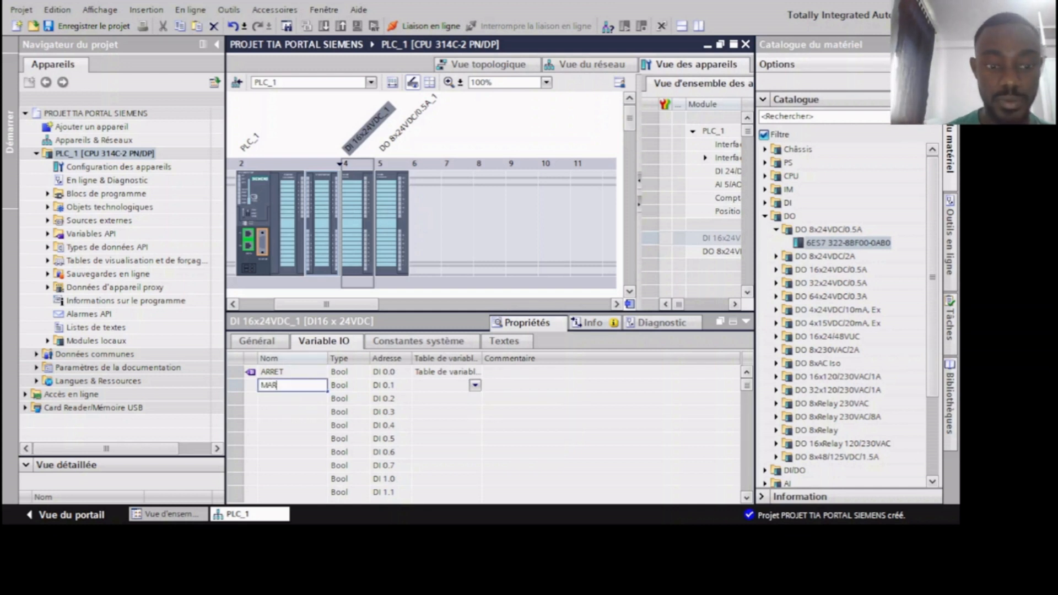
{"action": "type", "text": "CHE"}
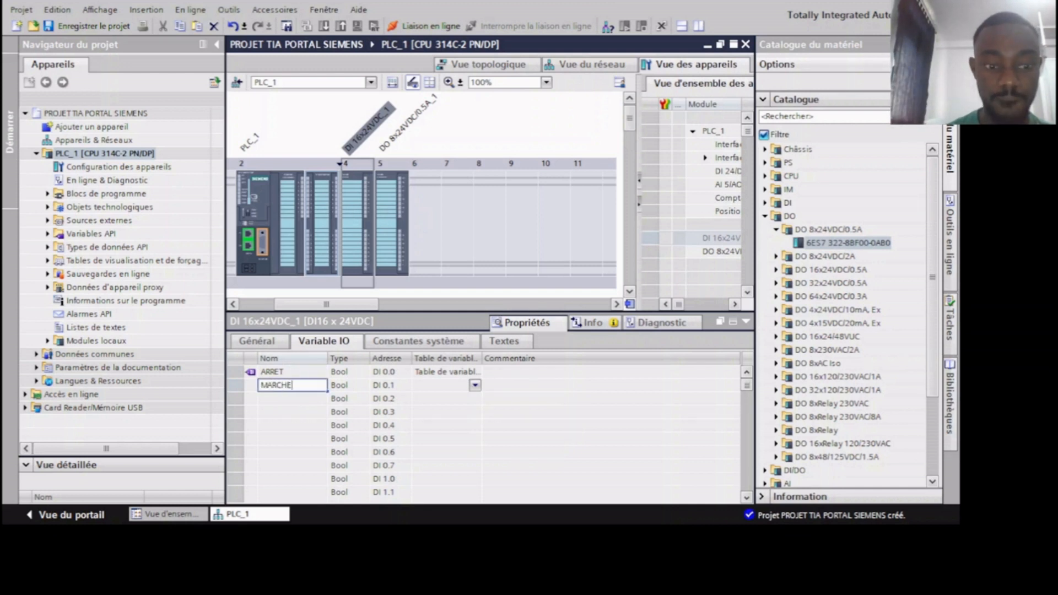
{"action": "key", "text": "Return"}
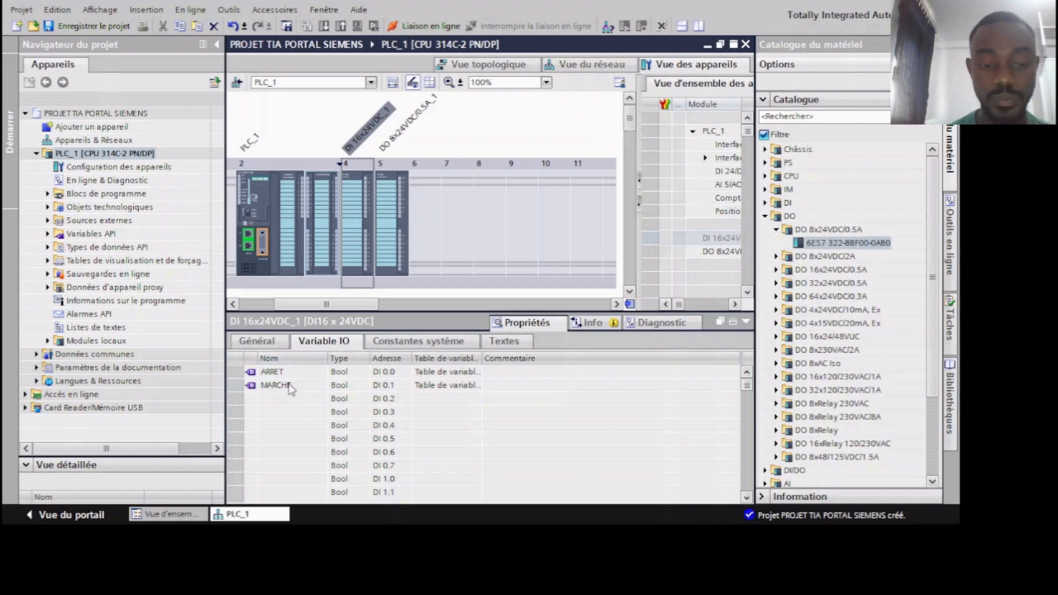
- Name the IO variable at address DQ 4.0 of the slot 5 digital output module BOBINE
{"action": "left_click", "coordinate": [384, 223]}
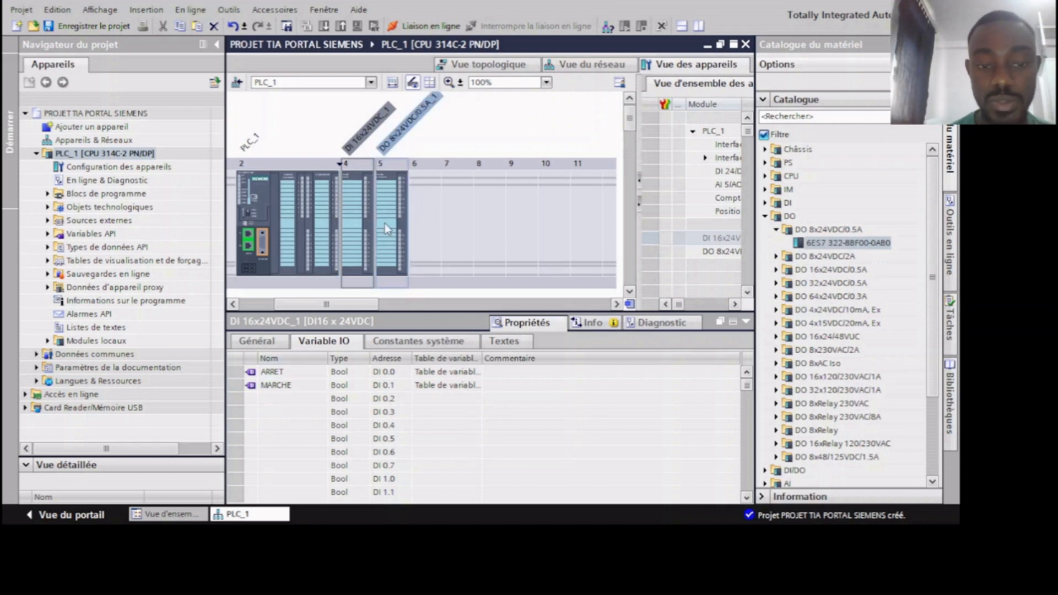
{"action": "left_click", "coordinate": [524, 323]}
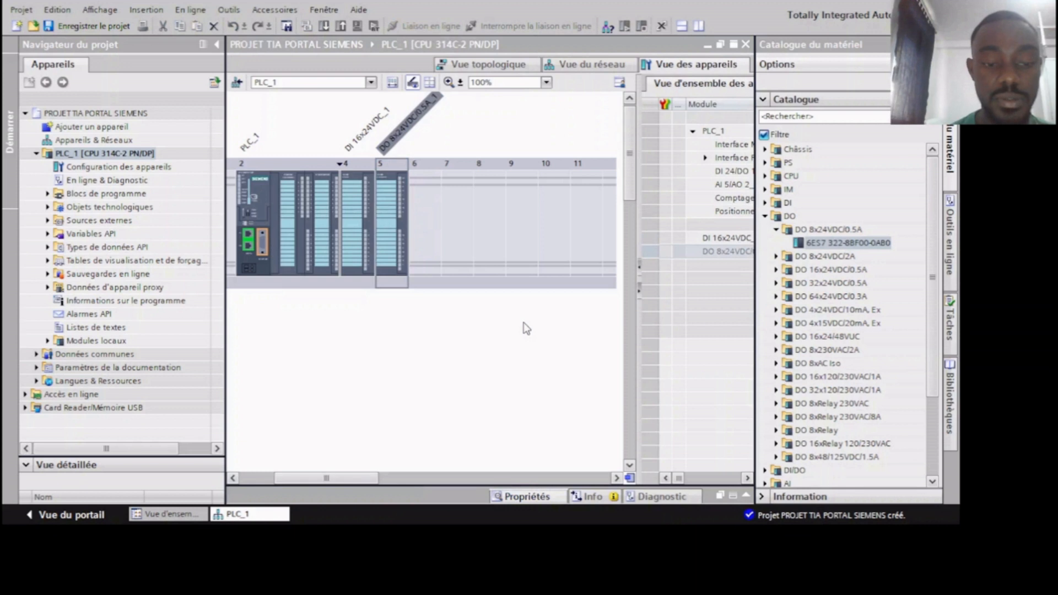
{"action": "left_click", "coordinate": [519, 498]}
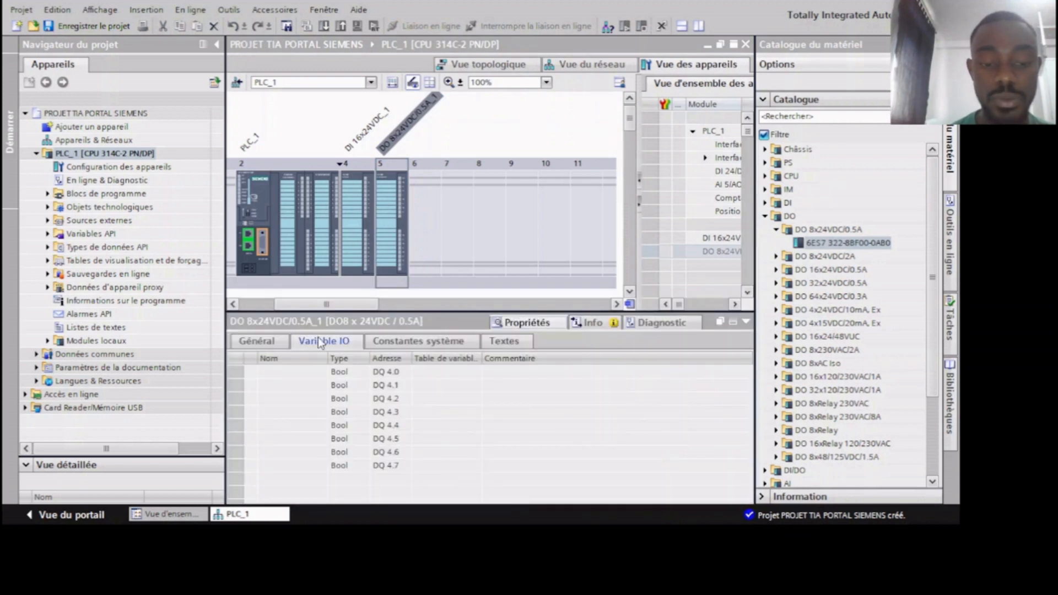
{"action": "left_click", "coordinate": [306, 380]}
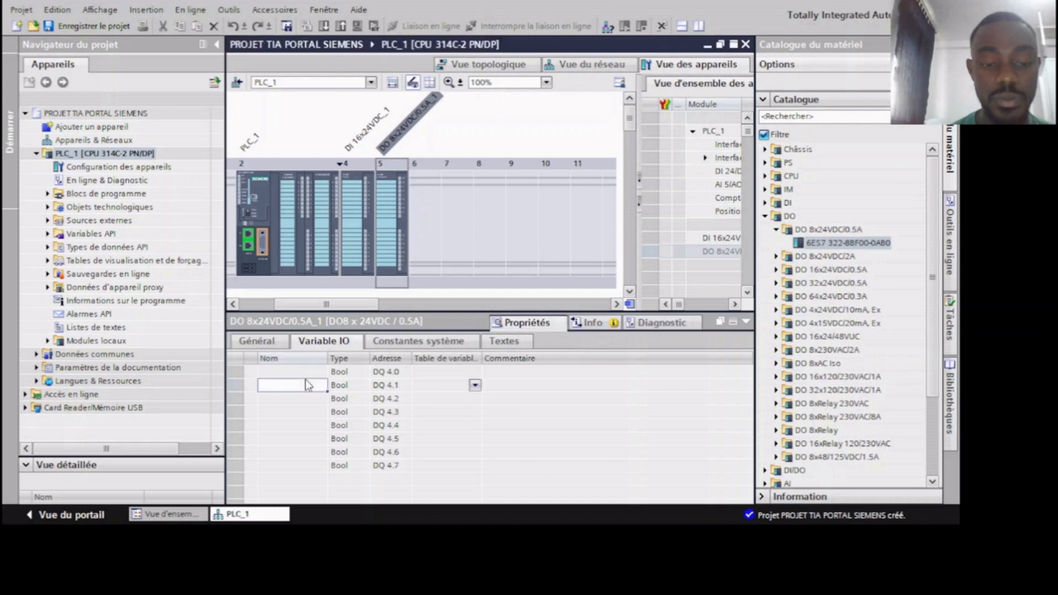
{"action": "left_click", "coordinate": [293, 372]}
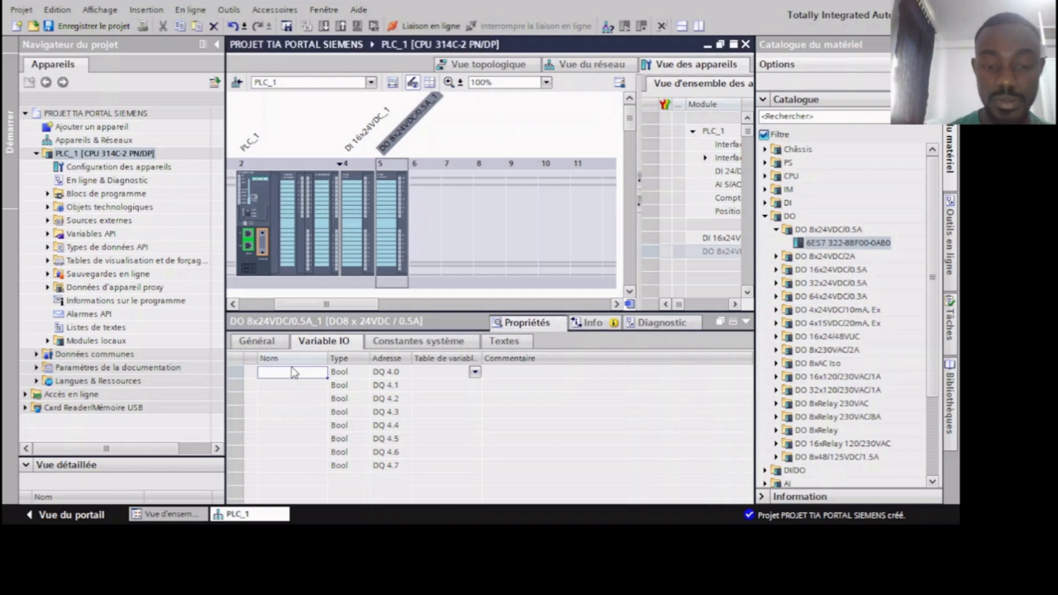
{"action": "type", "text": "B"}
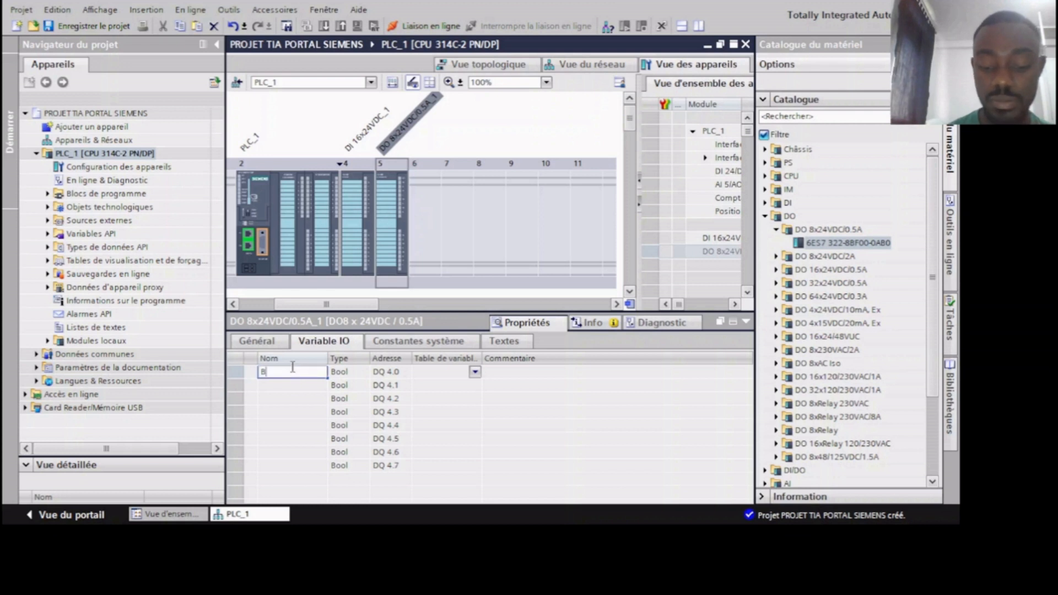
{"action": "type", "text": "OBIN"}
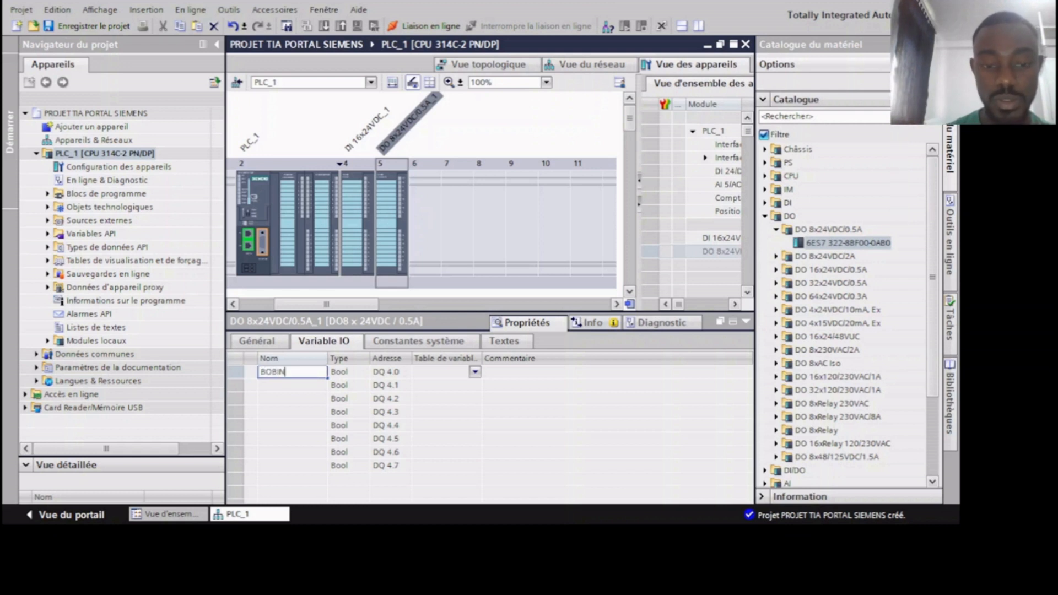
{"action": "type", "text": "E"}
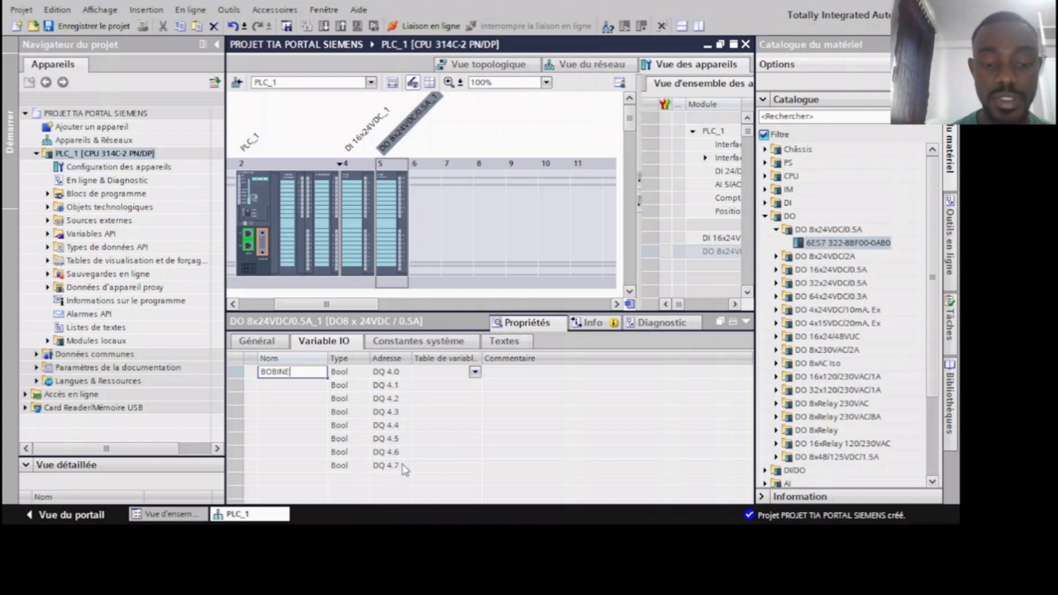
{"action": "left_click", "coordinate": [359, 242]}
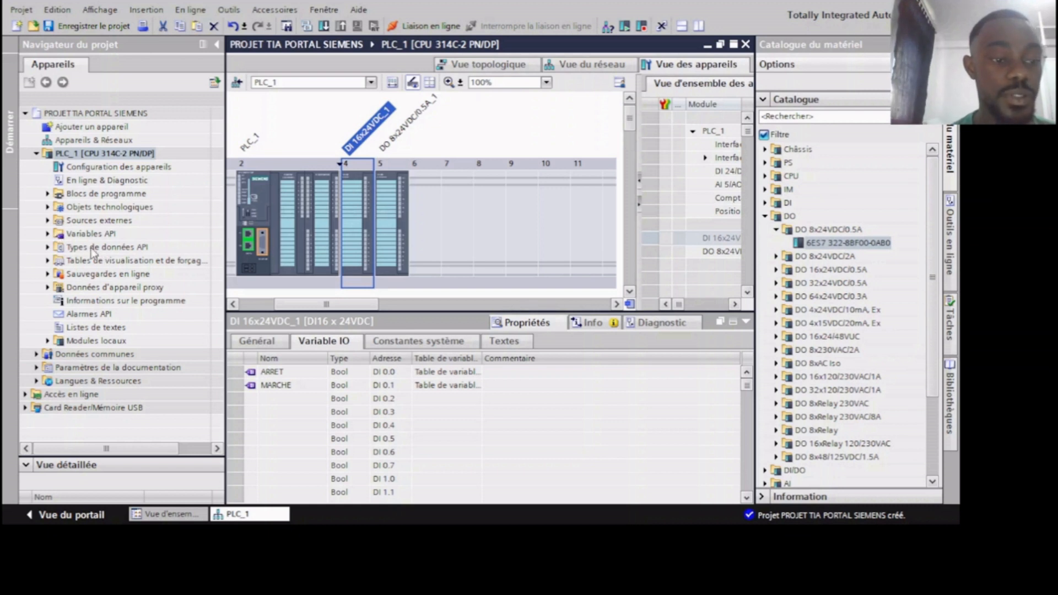
- Open the PLC's standard variable table and review the declared IO variables with their data types and addresses
{"action": "left_click", "coordinate": [47, 234]}
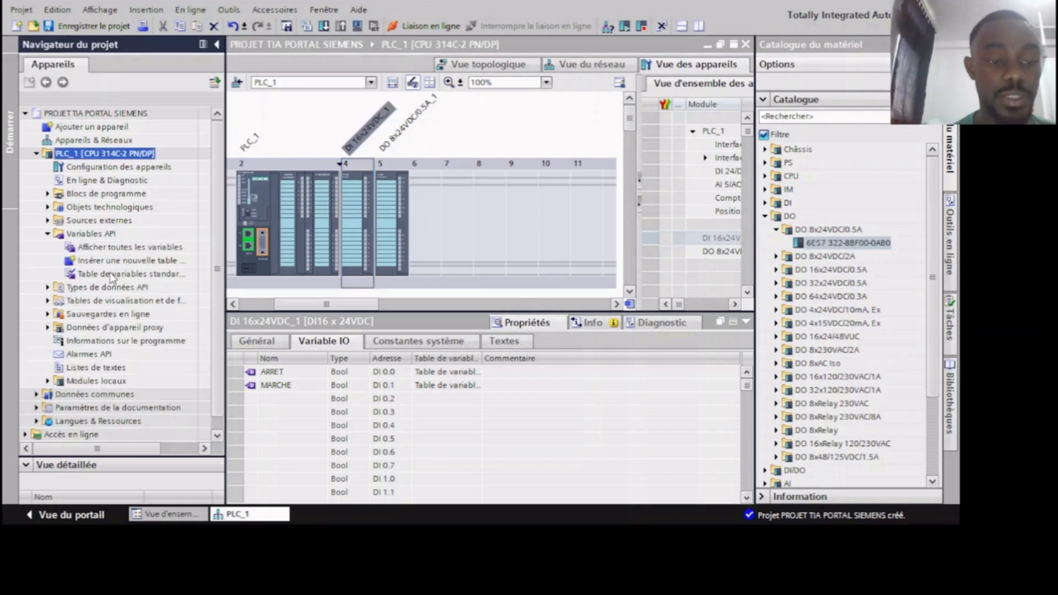
{"action": "double_click", "coordinate": [112, 274]}
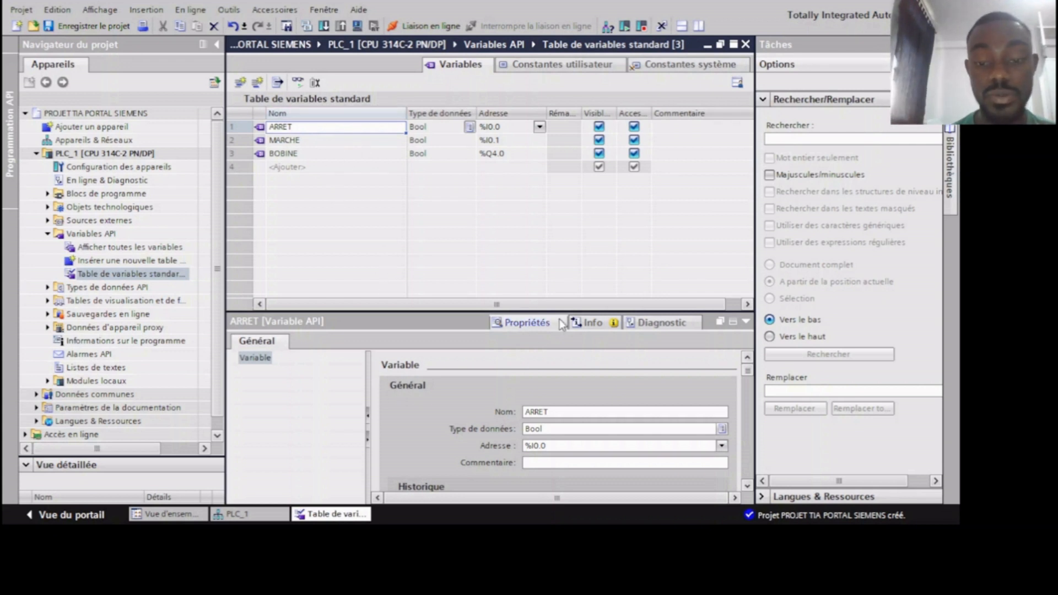
{"action": "left_click", "coordinate": [247, 517]}
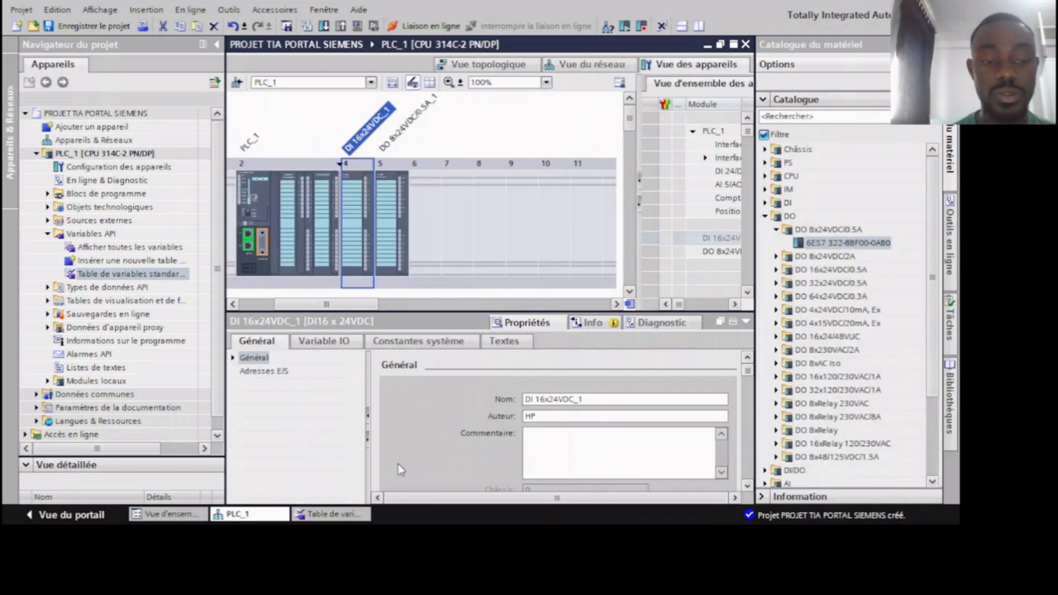
{"action": "left_click", "coordinate": [122, 274]}
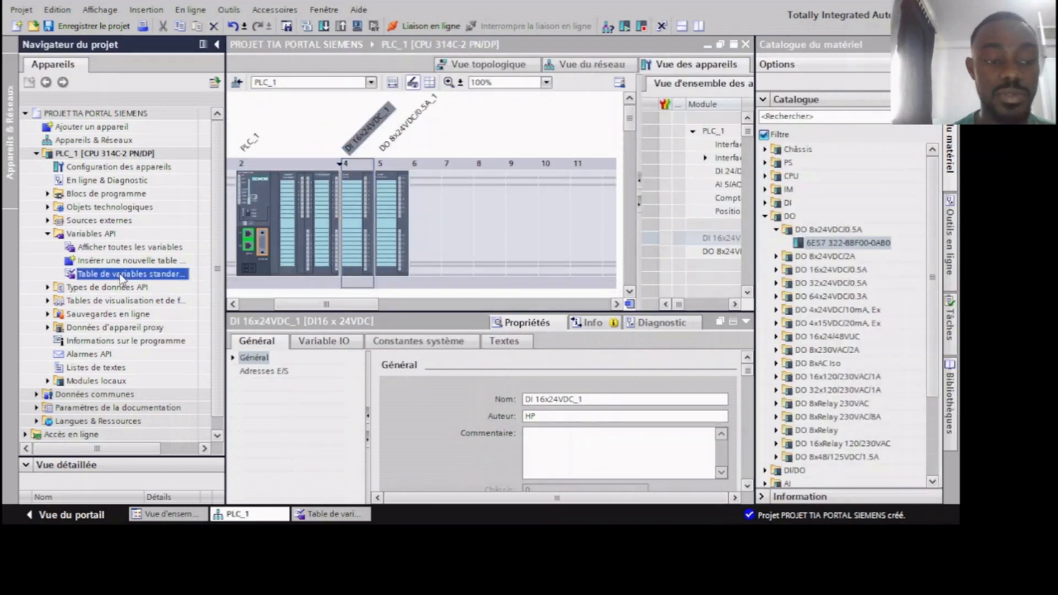
{"action": "double_click", "coordinate": [122, 275]}
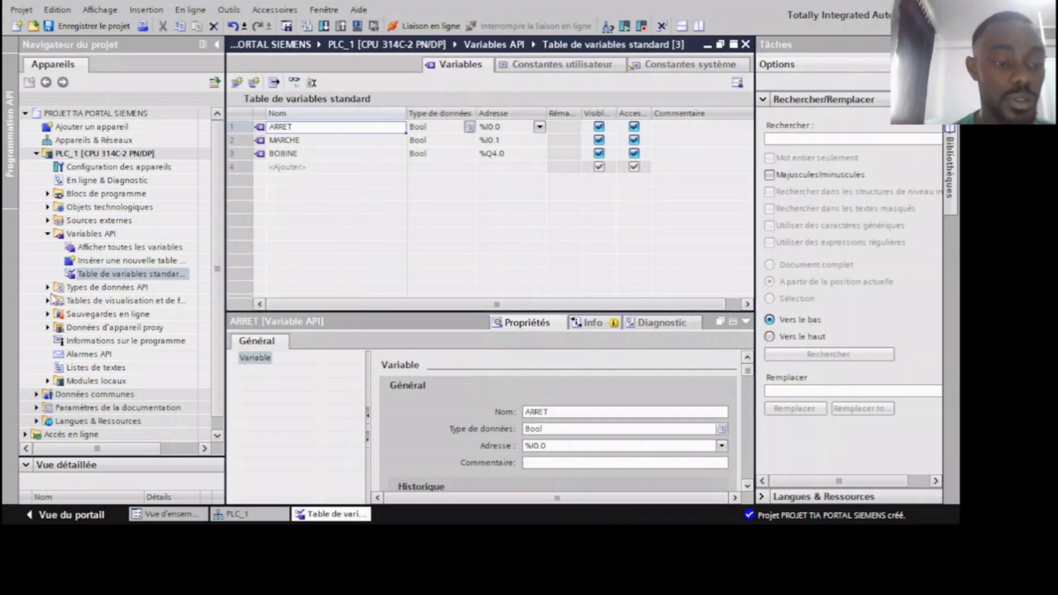
- Examine the block types and programming languages offered for a new program block, without creating one
{"action": "left_click", "coordinate": [48, 233]}
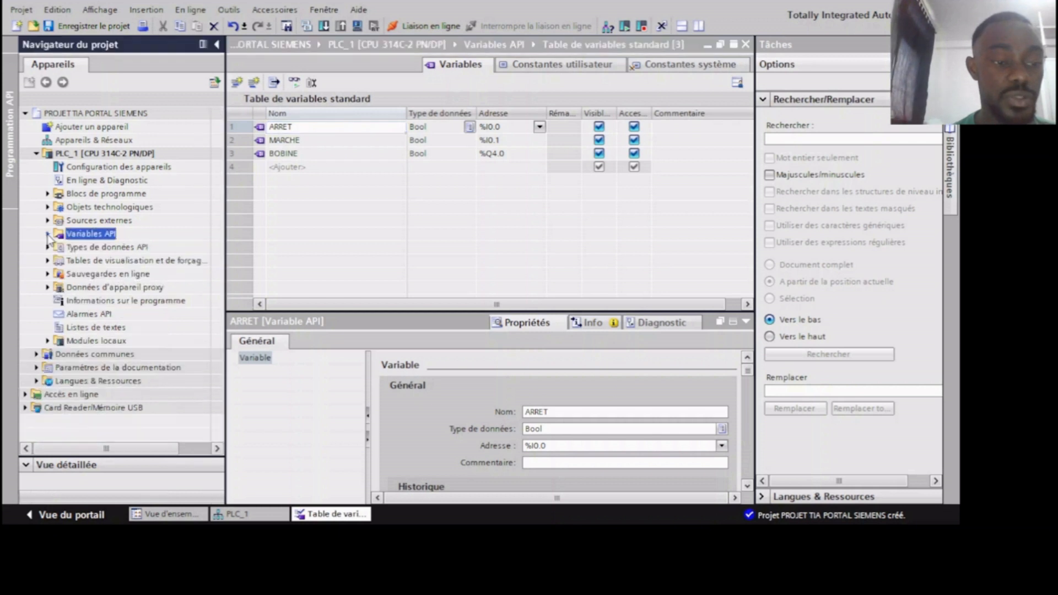
{"action": "left_click", "coordinate": [36, 154]}
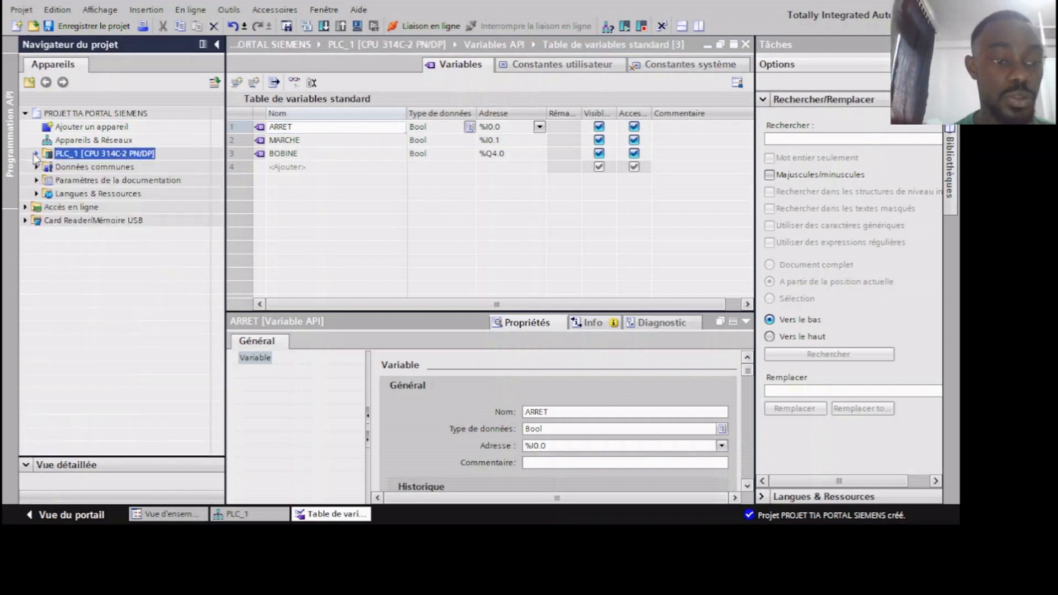
{"action": "left_click", "coordinate": [37, 154]}
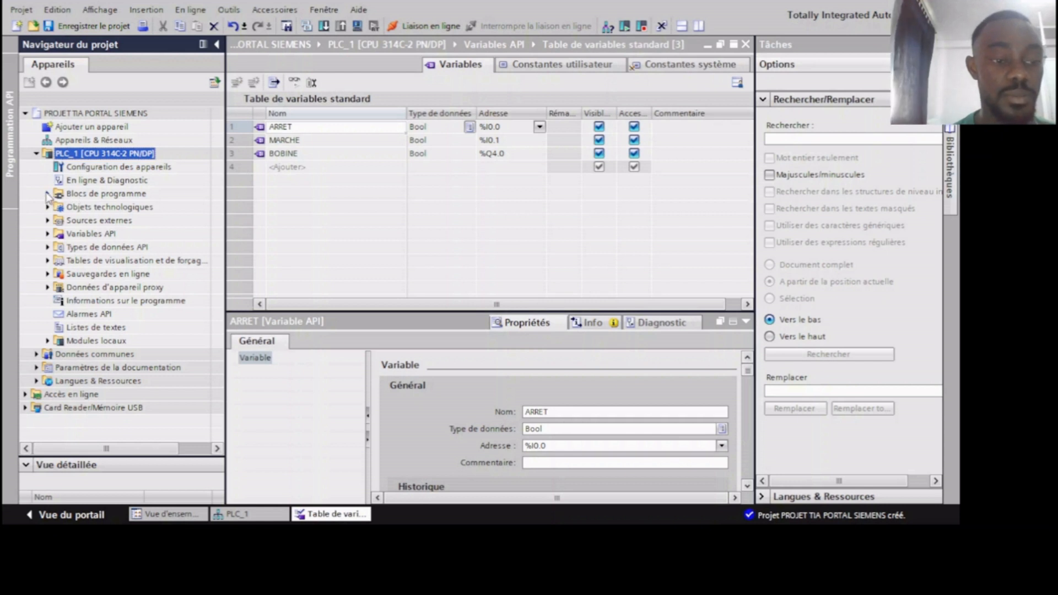
{"action": "left_click", "coordinate": [48, 194]}
{"action": "left_click", "coordinate": [96, 208]}
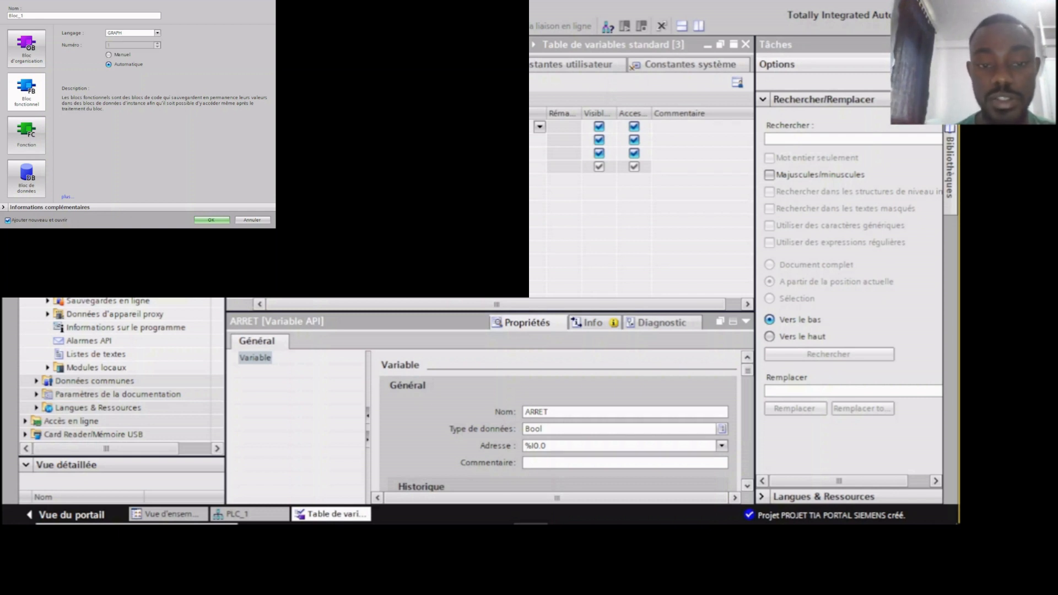
{"action": "double_click", "coordinate": [548, 153]}
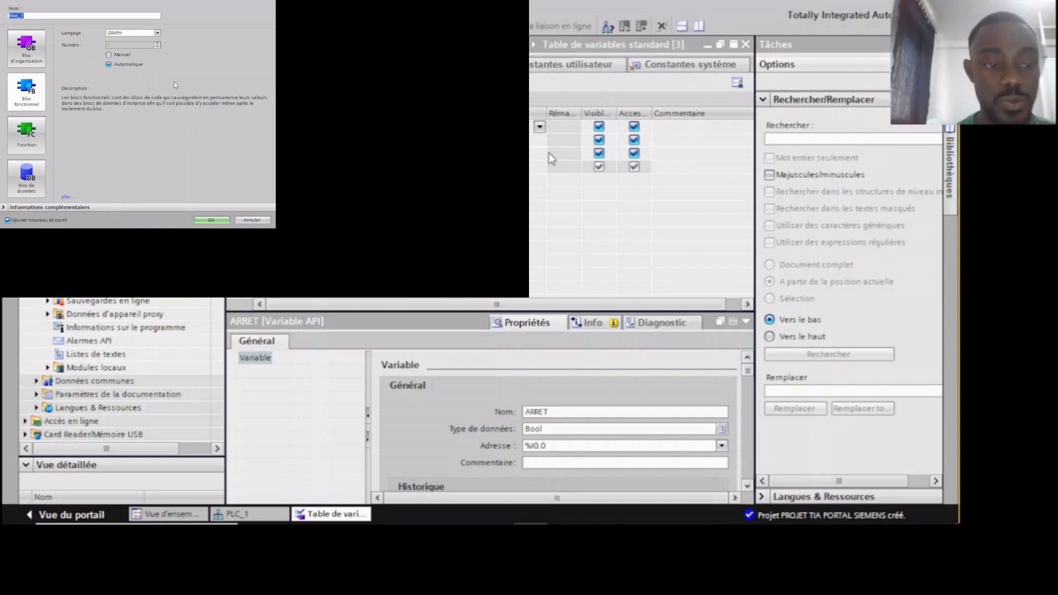
{"action": "left_click", "coordinate": [158, 33]}
{"action": "left_click", "coordinate": [185, 69]}
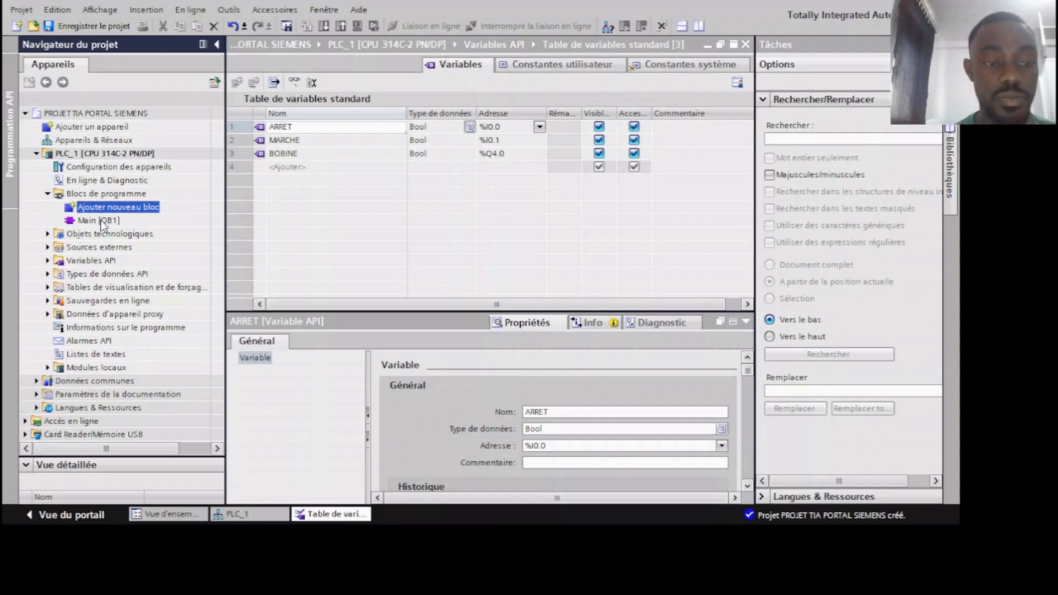
- Open the Main [OB1] block and insert a normally closed contact assigned to ARRET in Réseau 1
{"action": "left_click", "coordinate": [100, 220]}
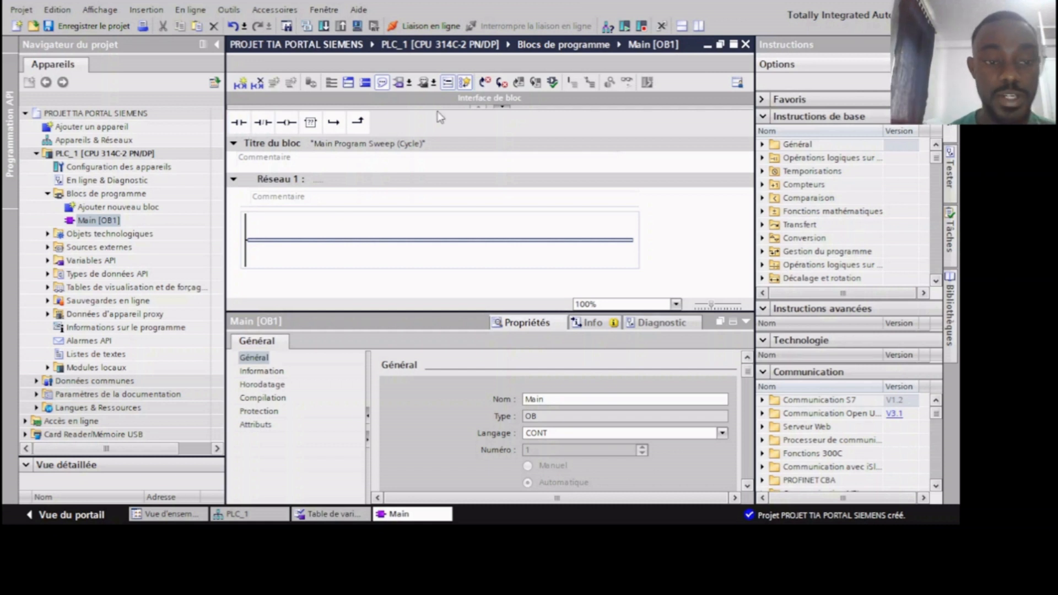
{"action": "left_click", "coordinate": [264, 122]}
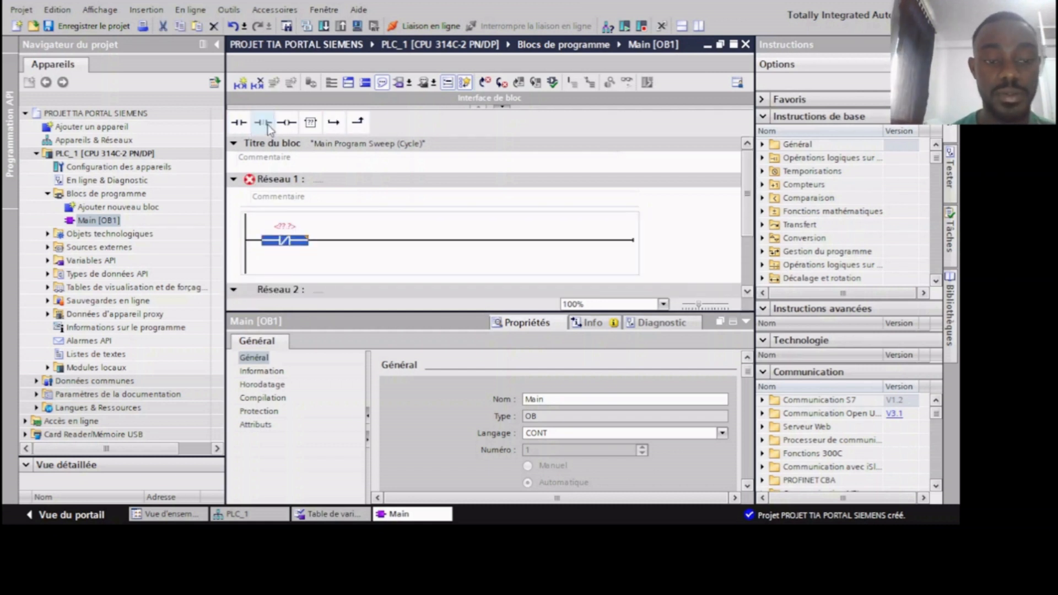
{"action": "left_click", "coordinate": [286, 227]}
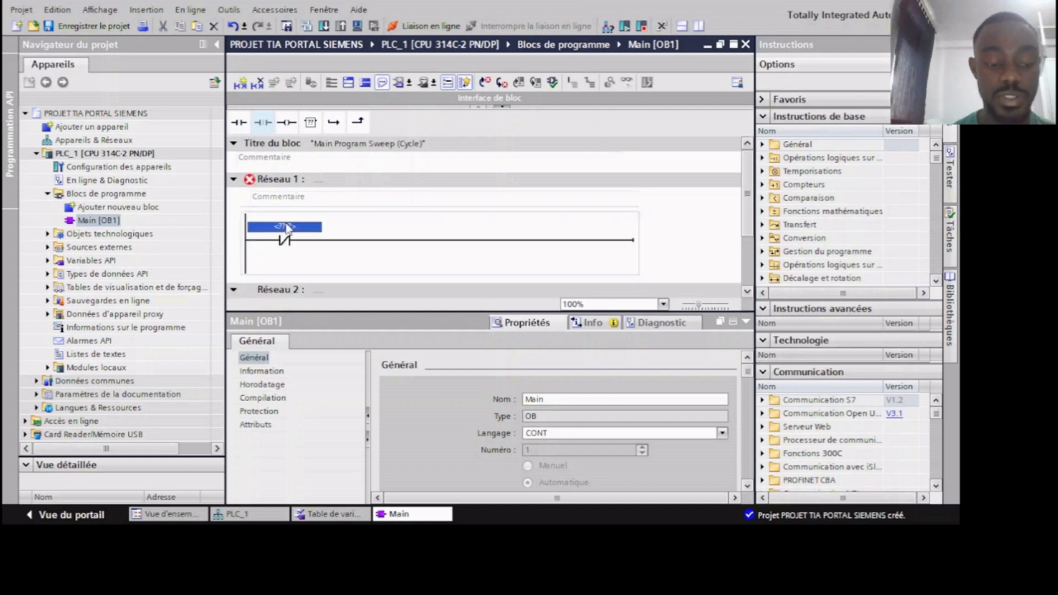
{"action": "type", "text": "ARRE"}
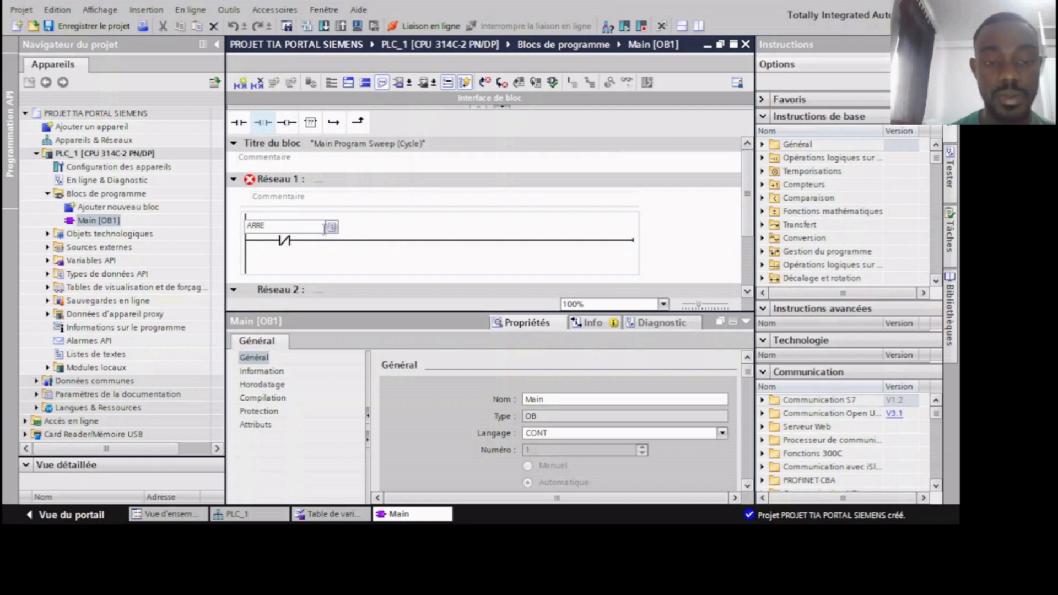
{"action": "type", "text": "T"}
{"action": "key", "text": "Return"}
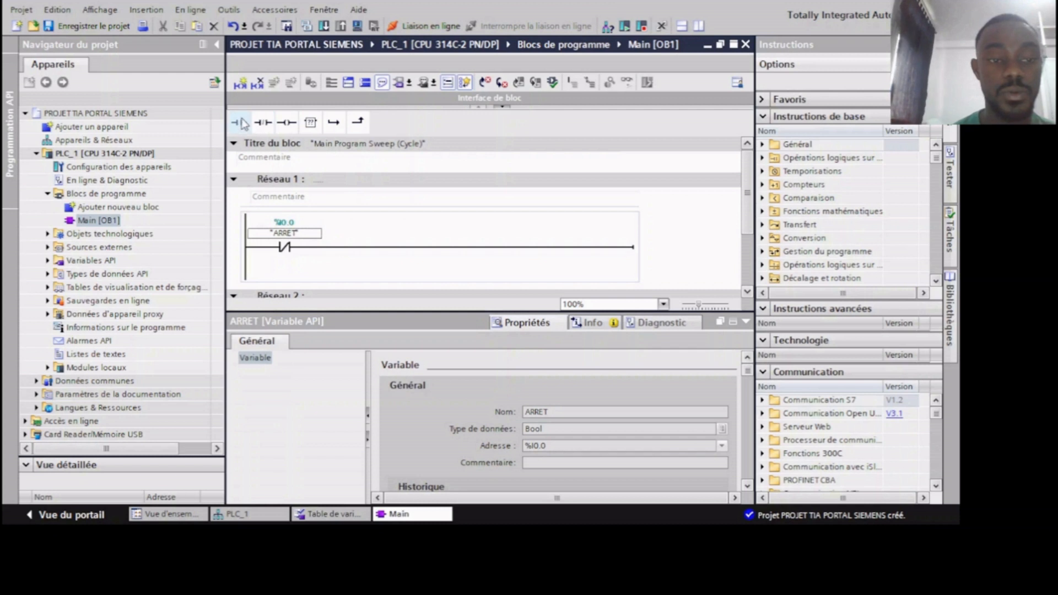
- Add a normally open contact in series after the ARRET contact in Réseau 1 and assign it to MARCHE
{"action": "key", "text": "Right"}
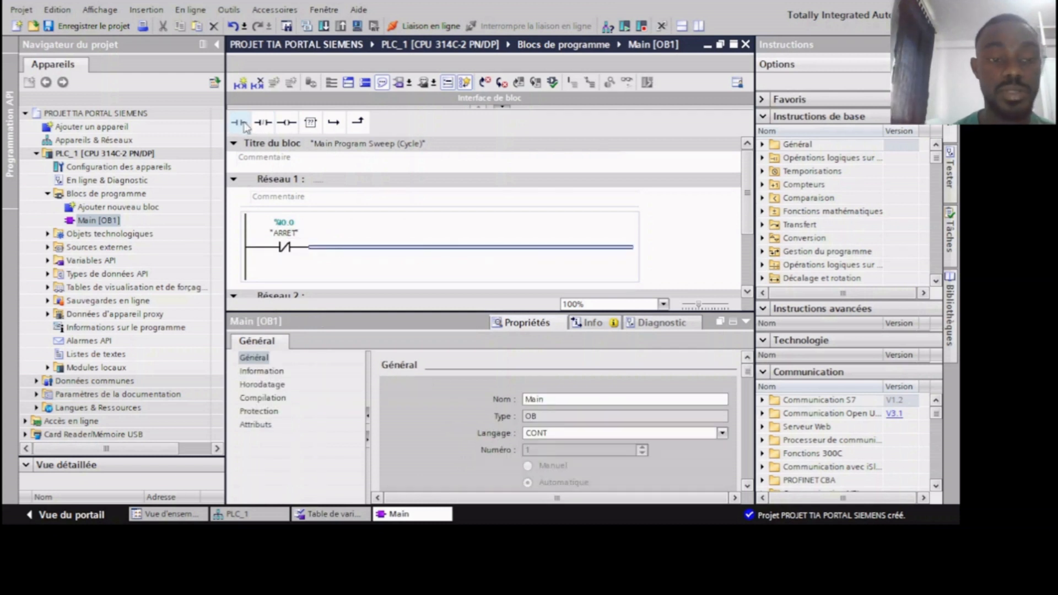
{"action": "left_click", "coordinate": [245, 128]}
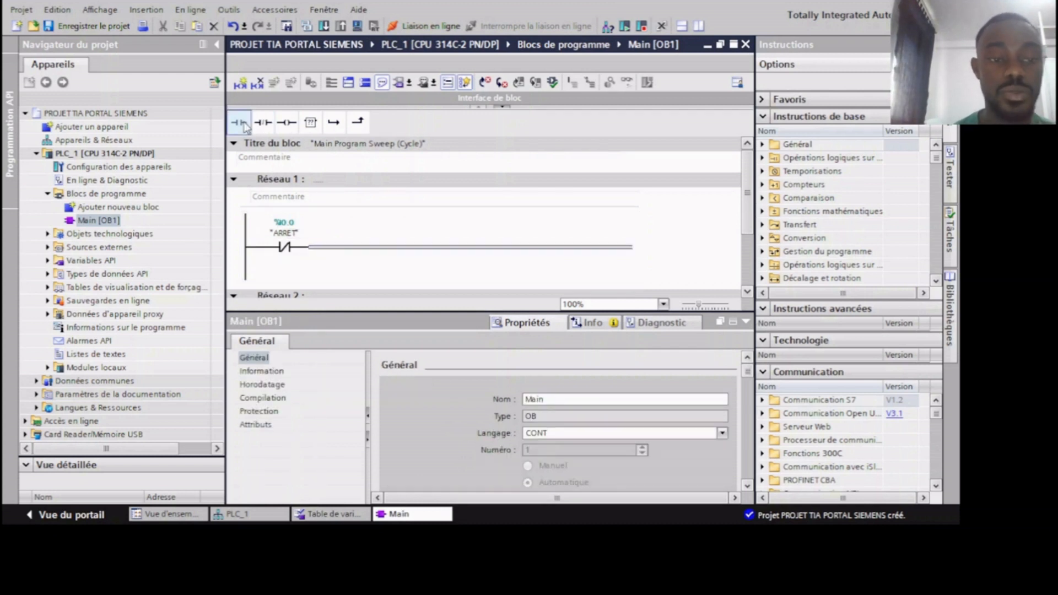
{"action": "left_click", "coordinate": [371, 236]}
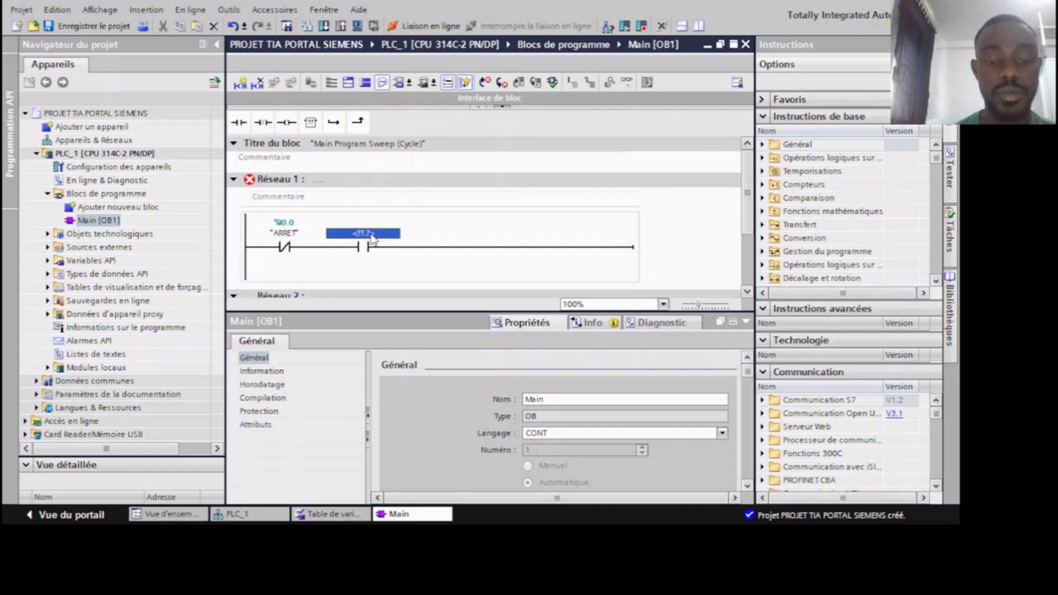
{"action": "type", "text": "MARC"}
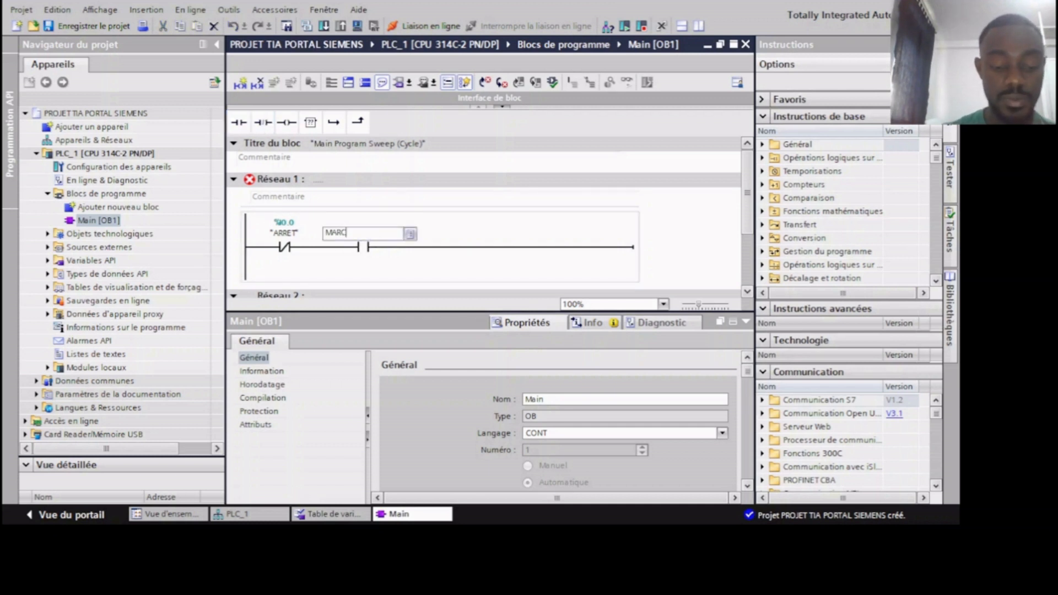
{"action": "type", "text": "HE"}
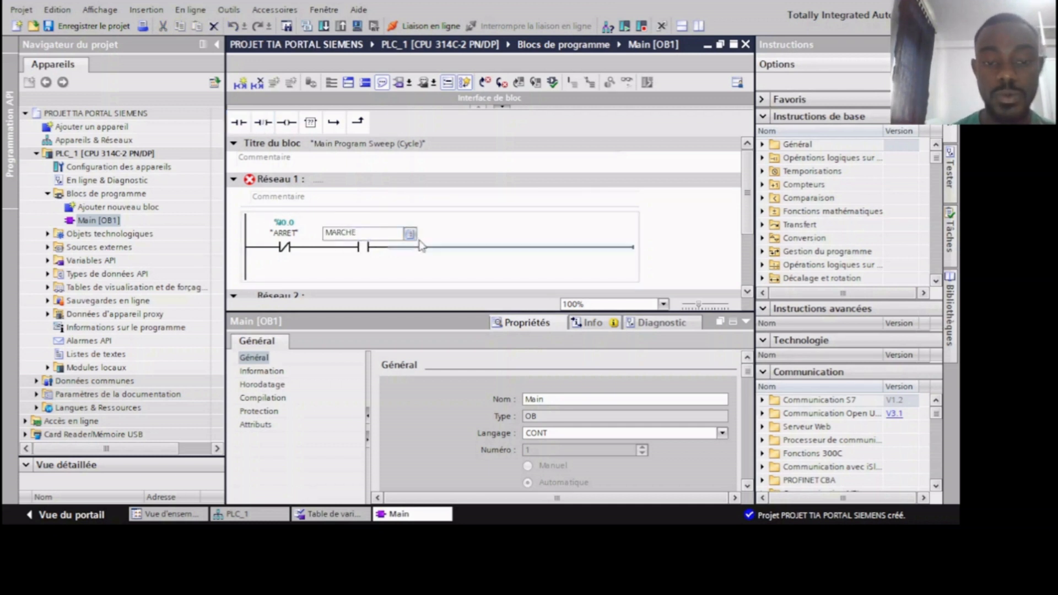
{"action": "key", "text": "Return"}
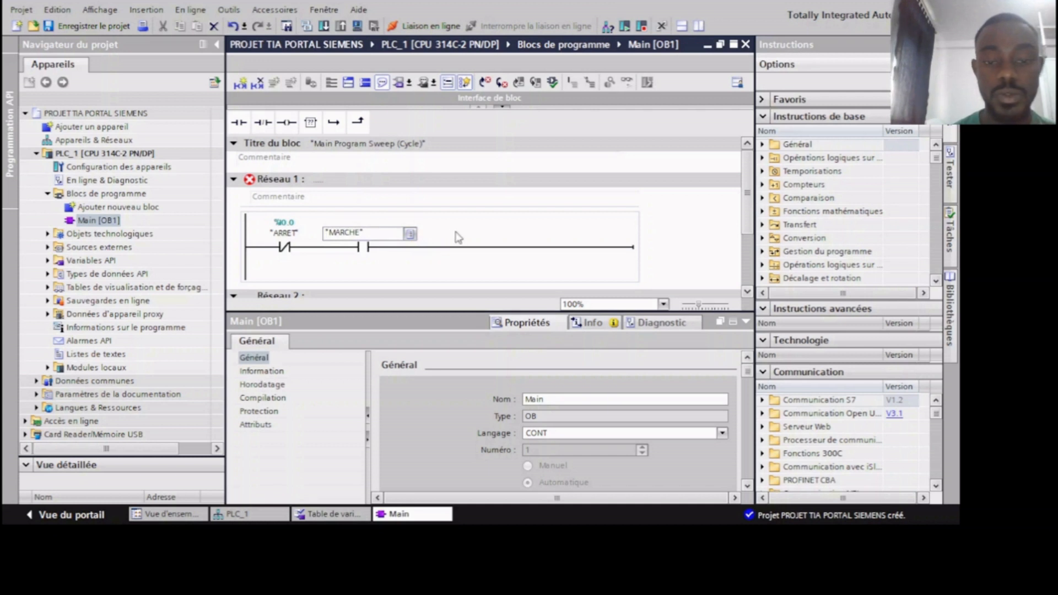
- Add an output coil at the end of the Réseau 1 rung and assign it to BOBINE
{"action": "left_click", "coordinate": [503, 248]}
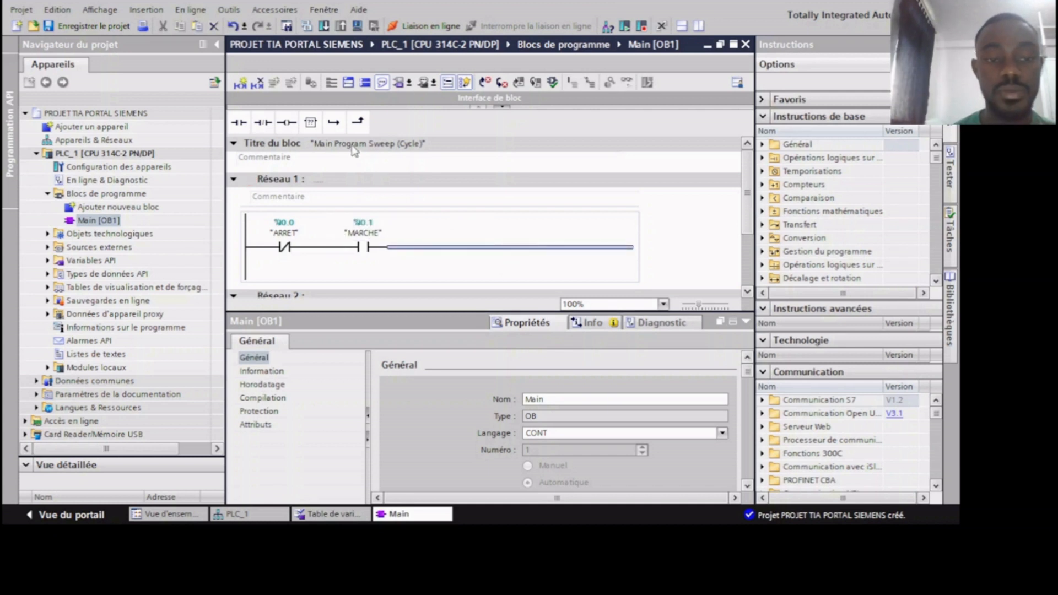
{"action": "left_click", "coordinate": [283, 125]}
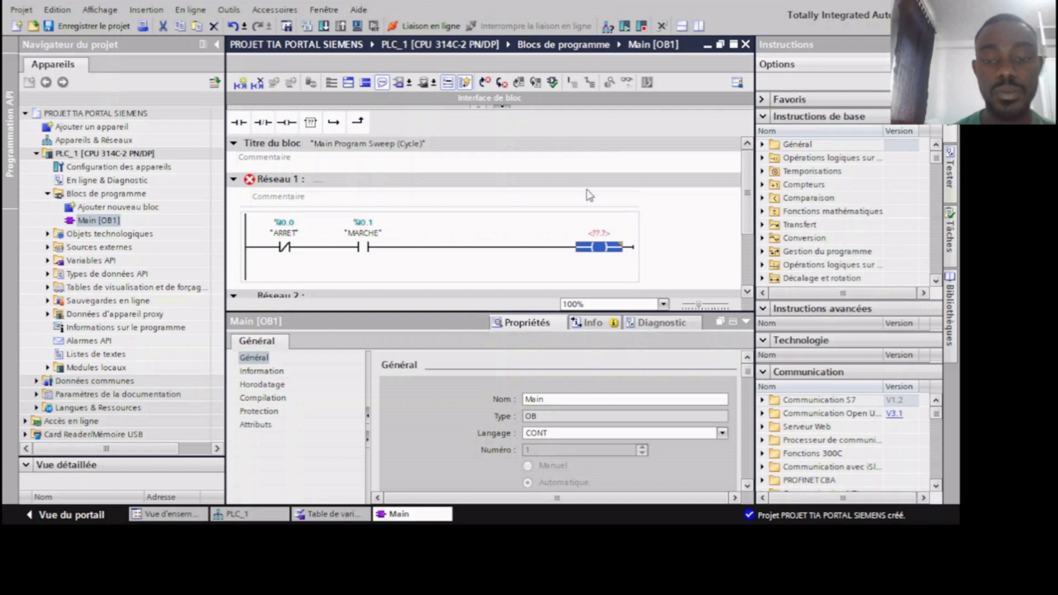
{"action": "left_click", "coordinate": [607, 234]}
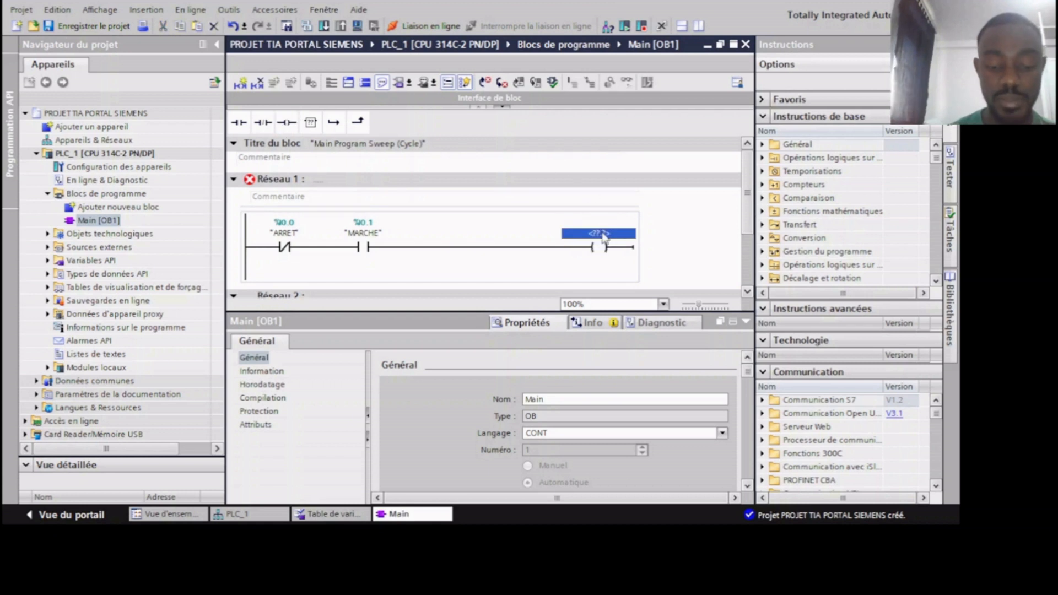
{"action": "type", "text": "BO"}
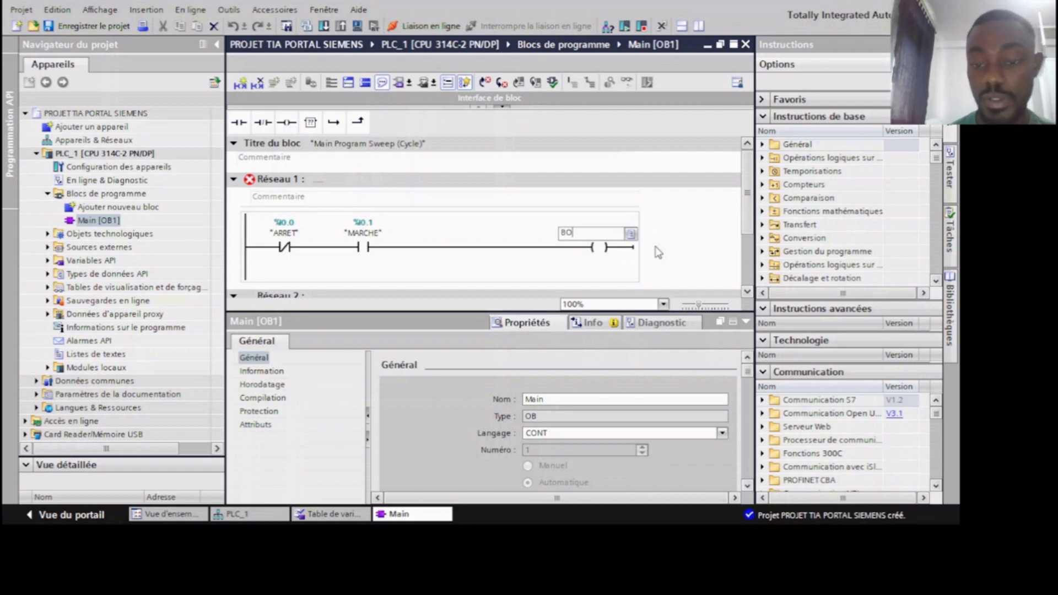
{"action": "type", "text": "BINE"}
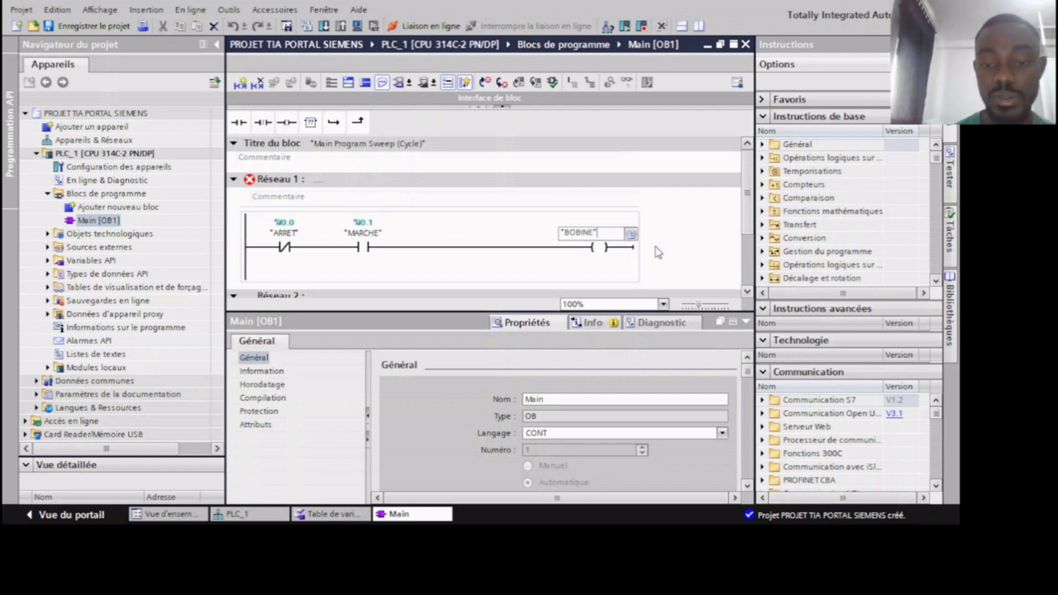
{"action": "key", "text": "Return"}
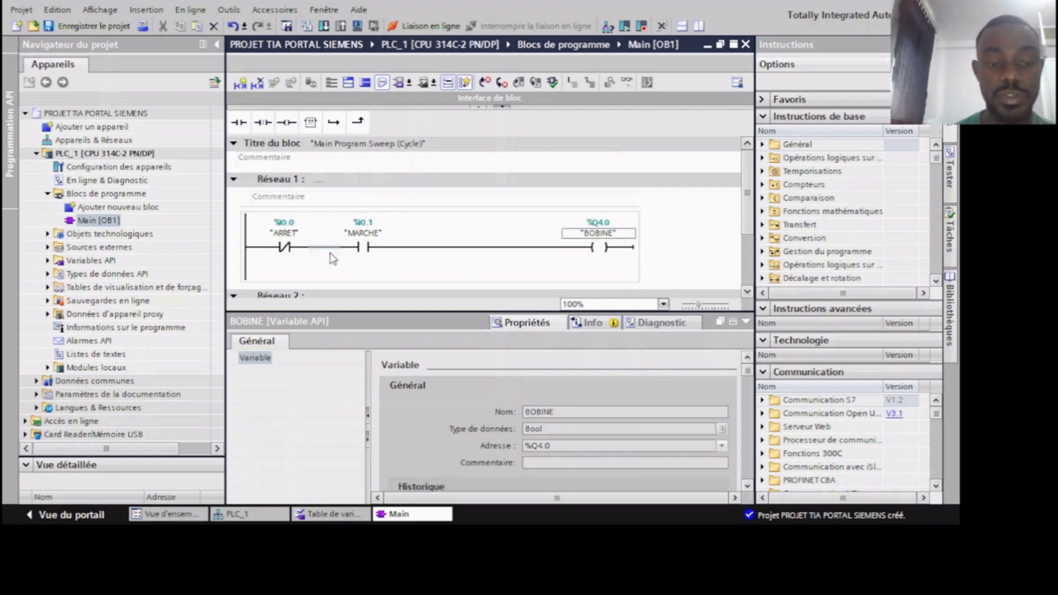
- Add a parallel branch around the MARCHE contact with a normally open contact assigned to BOBINE
{"action": "left_click", "coordinate": [324, 246]}
{"action": "left_click", "coordinate": [333, 124]}
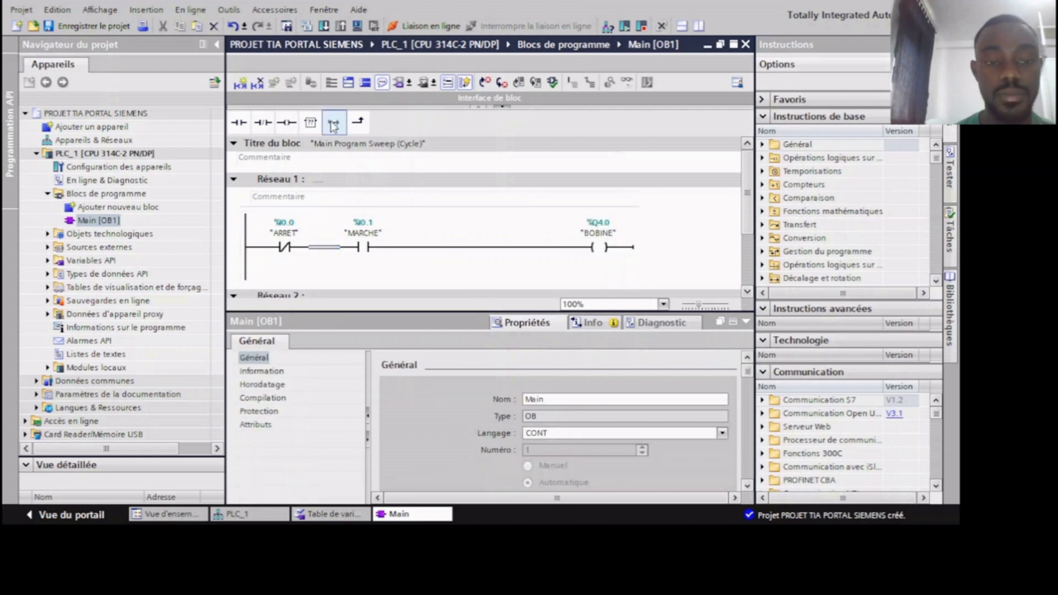
{"action": "left_click", "coordinate": [239, 123]}
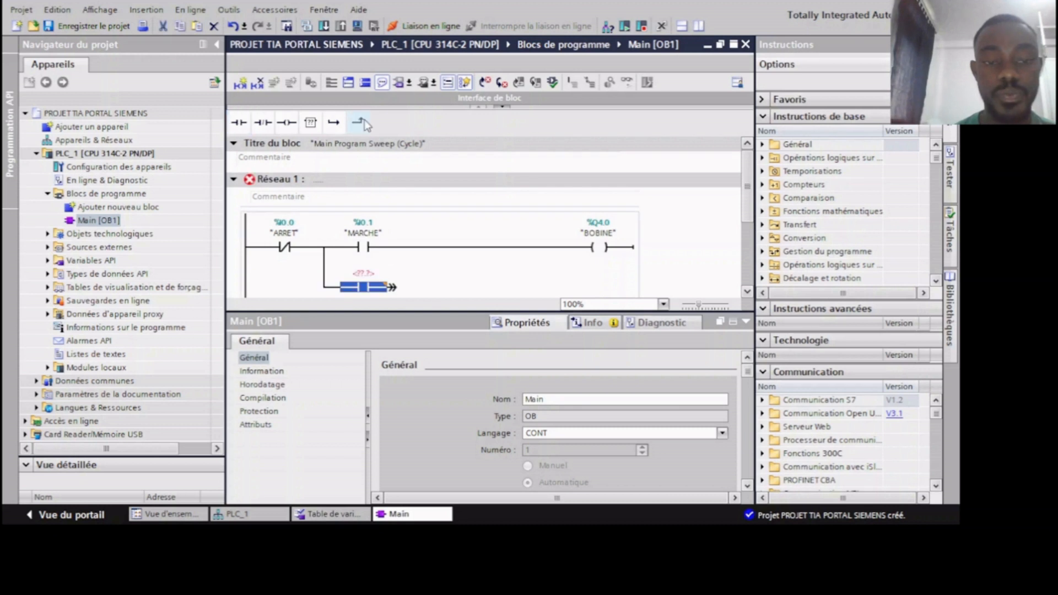
{"action": "left_click_drag", "start_coordinate": [397, 286], "coordinate": [404, 248]}
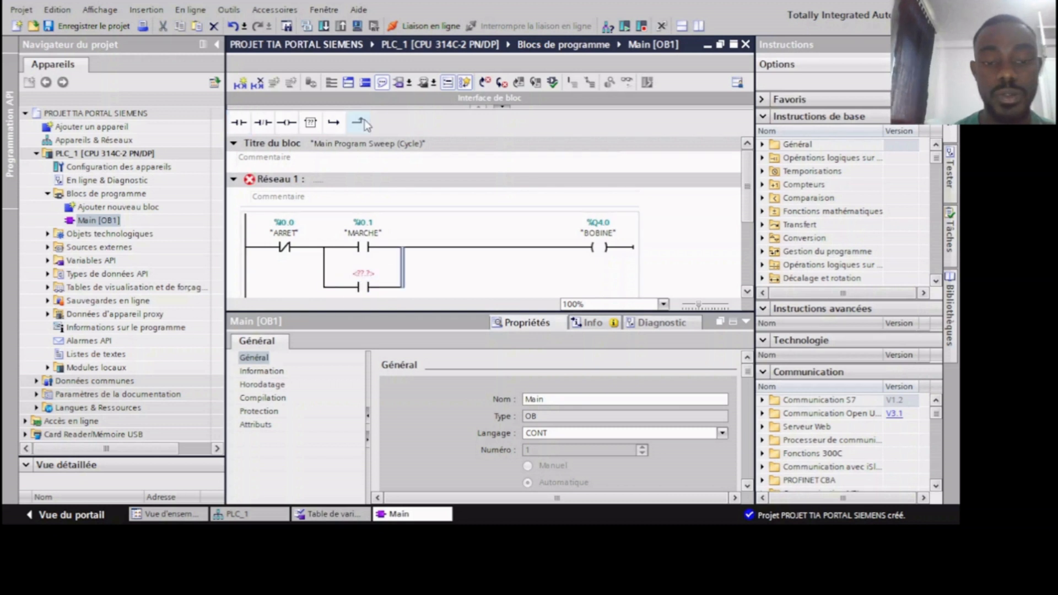
{"action": "left_click", "coordinate": [363, 273]}
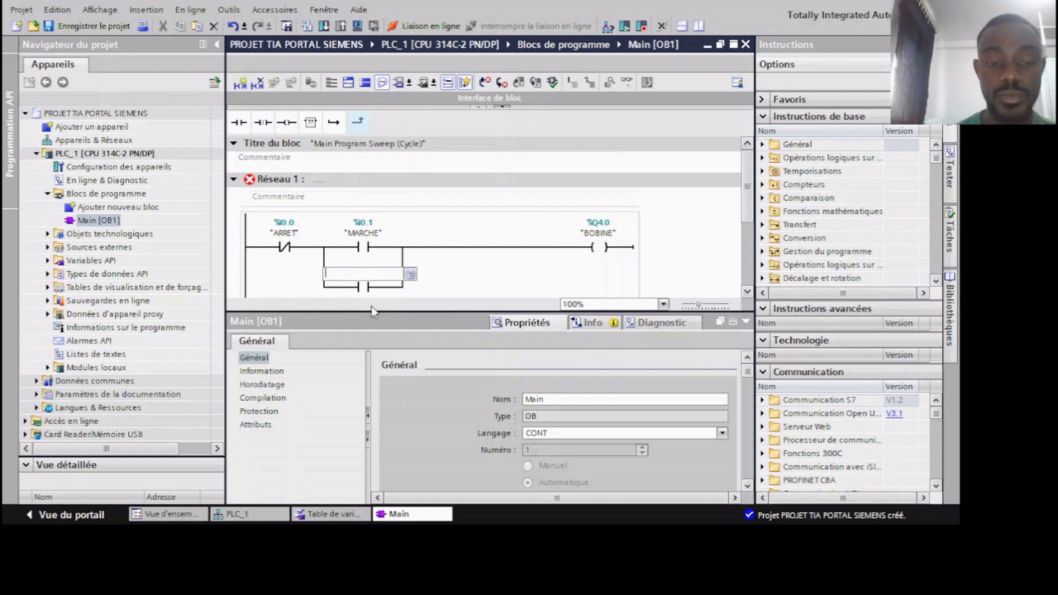
{"action": "type", "text": "\"BOBINE\""}
{"action": "left_click", "coordinate": [479, 283]}
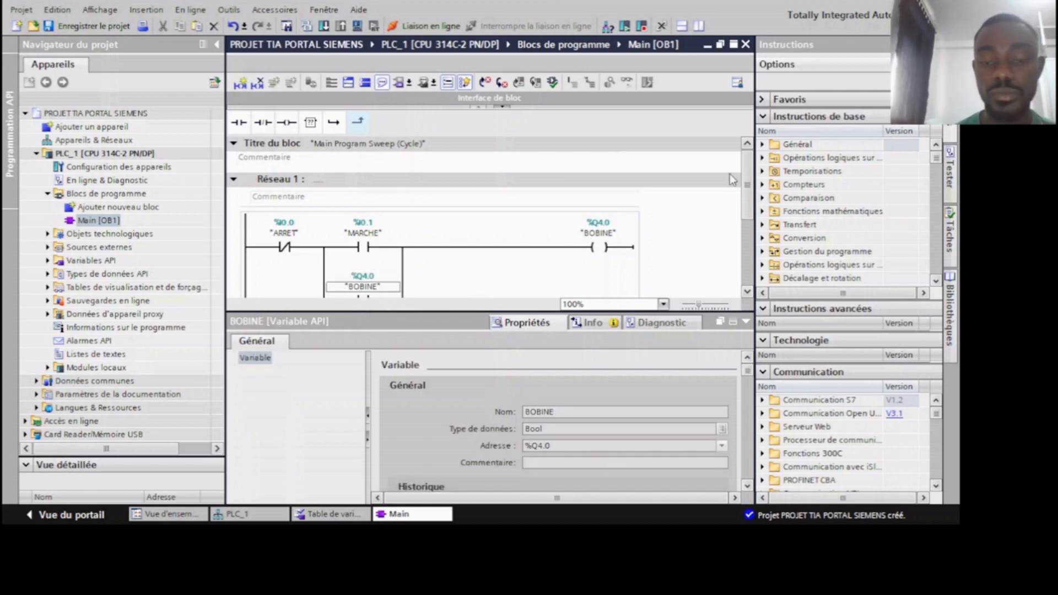
{"action": "left_click", "coordinate": [711, 250]}
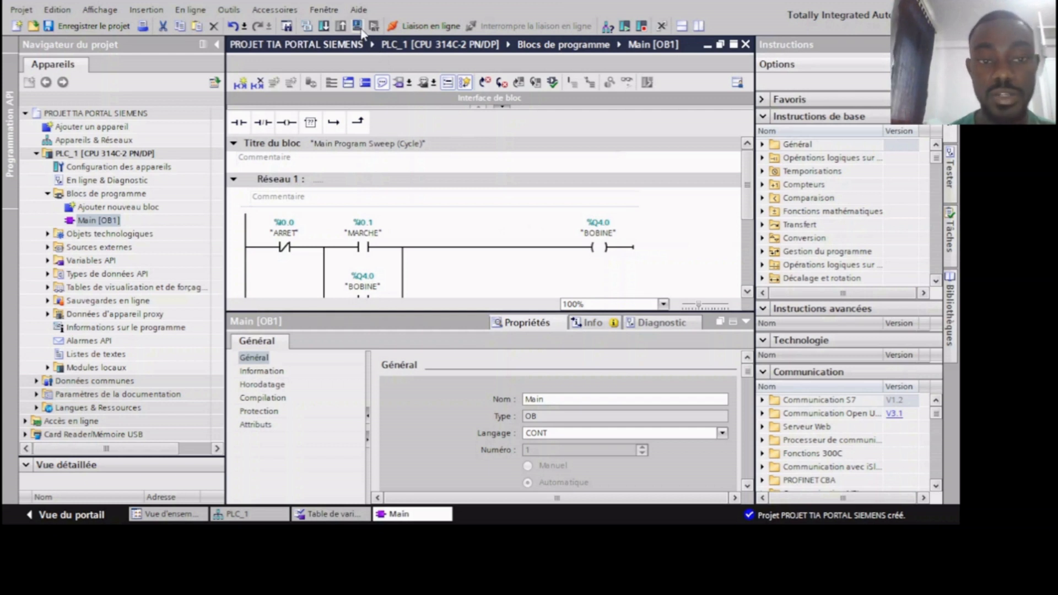
- Start the simulation of PLC_1 and load the program into it over MPI with the PLCSIM interface
{"action": "left_click", "coordinate": [83, 153]}
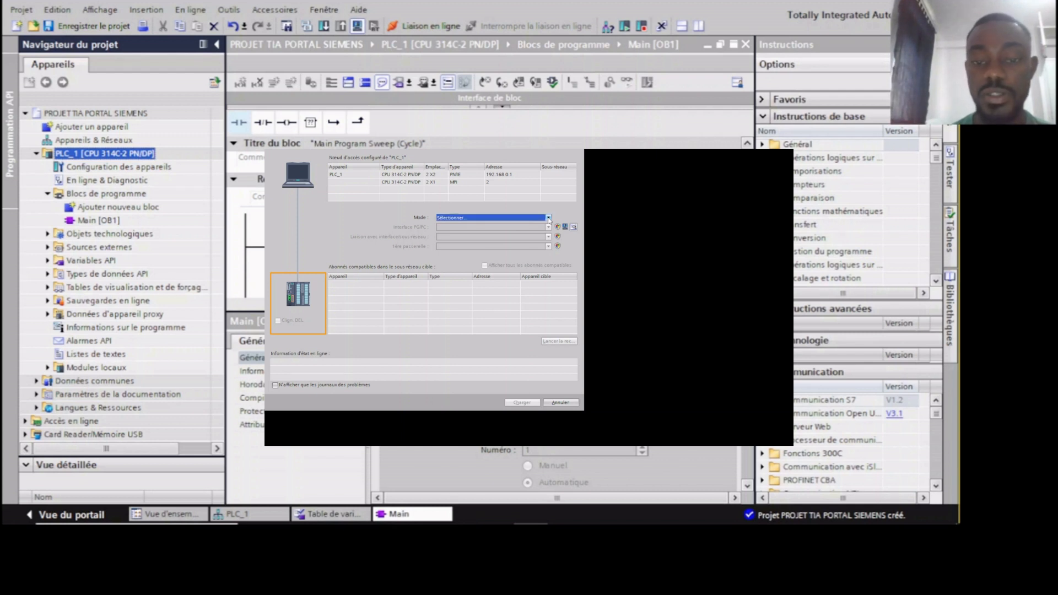
{"action": "left_click", "coordinate": [453, 247]}
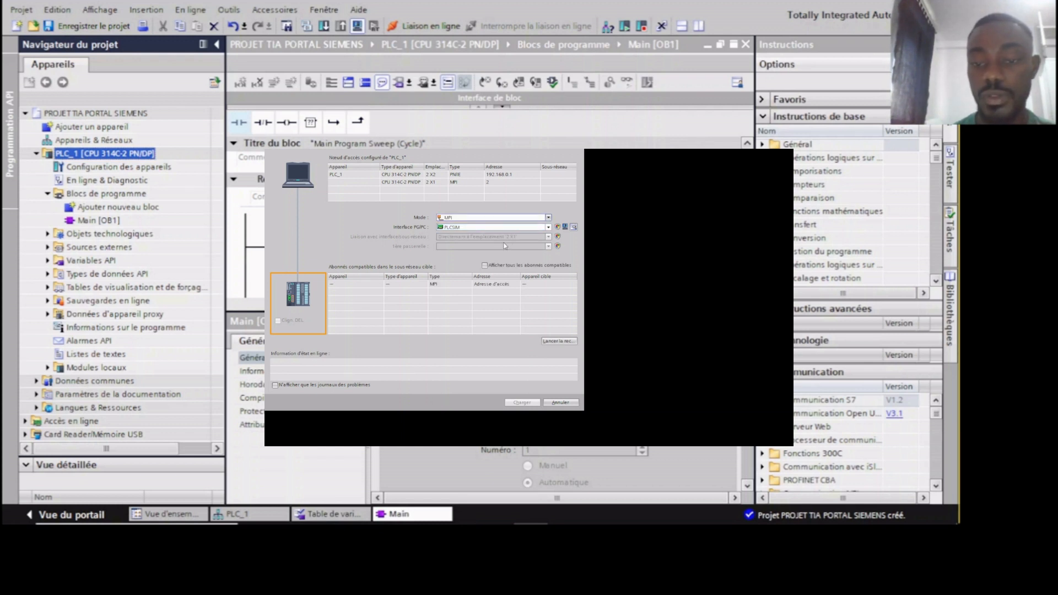
{"action": "left_click", "coordinate": [548, 228]}
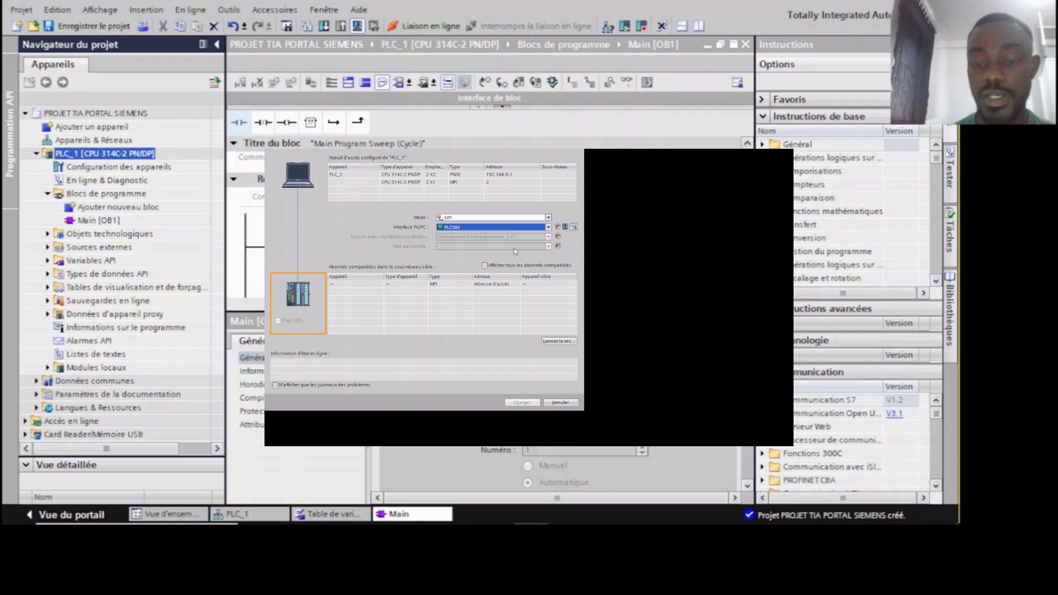
{"action": "left_click", "coordinate": [550, 342]}
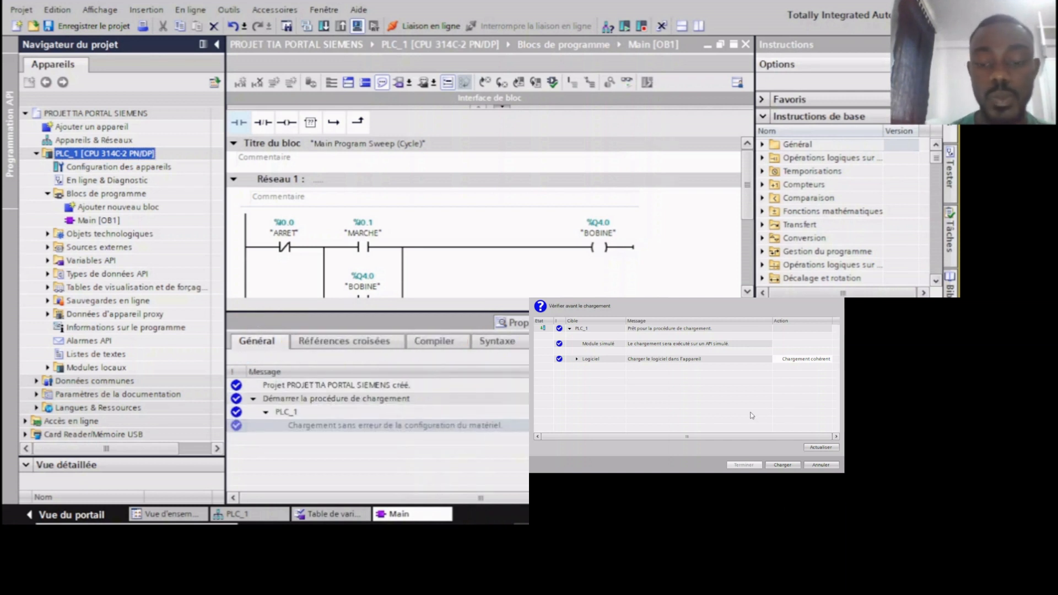
{"action": "left_click", "coordinate": [783, 465]}
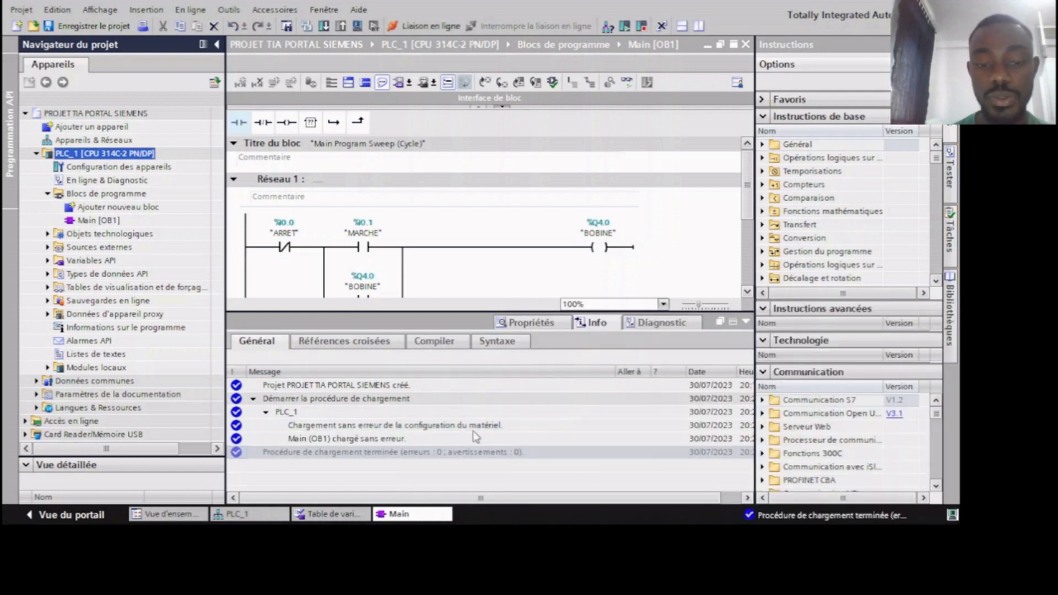
{"action": "left_click", "coordinate": [713, 242]}
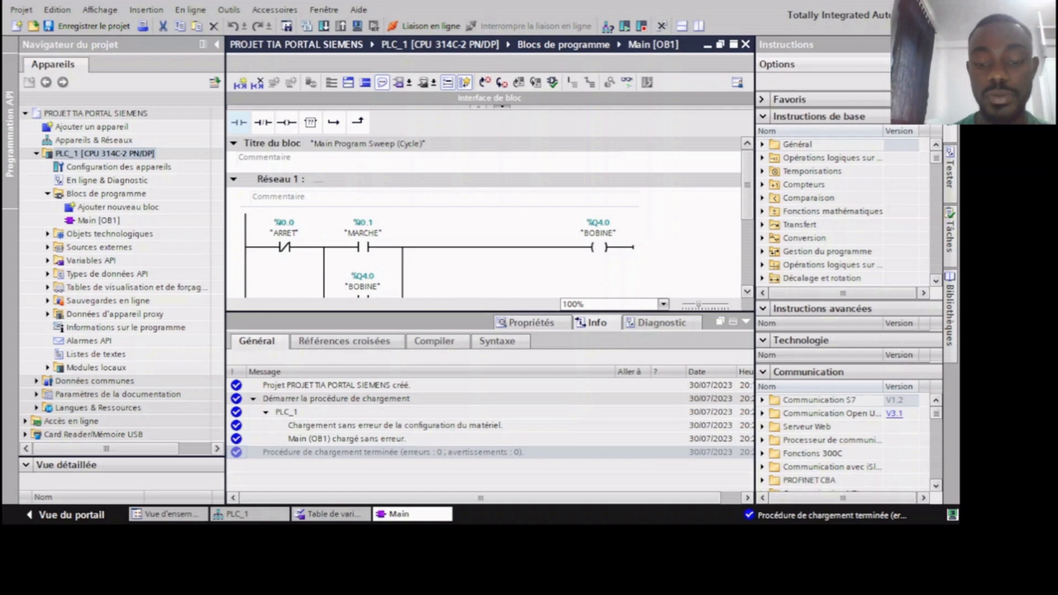
- Switch to the PLCSIM window and set the simulated CPU to RUN-P
{"action": "left_click", "coordinate": [559, 533]}
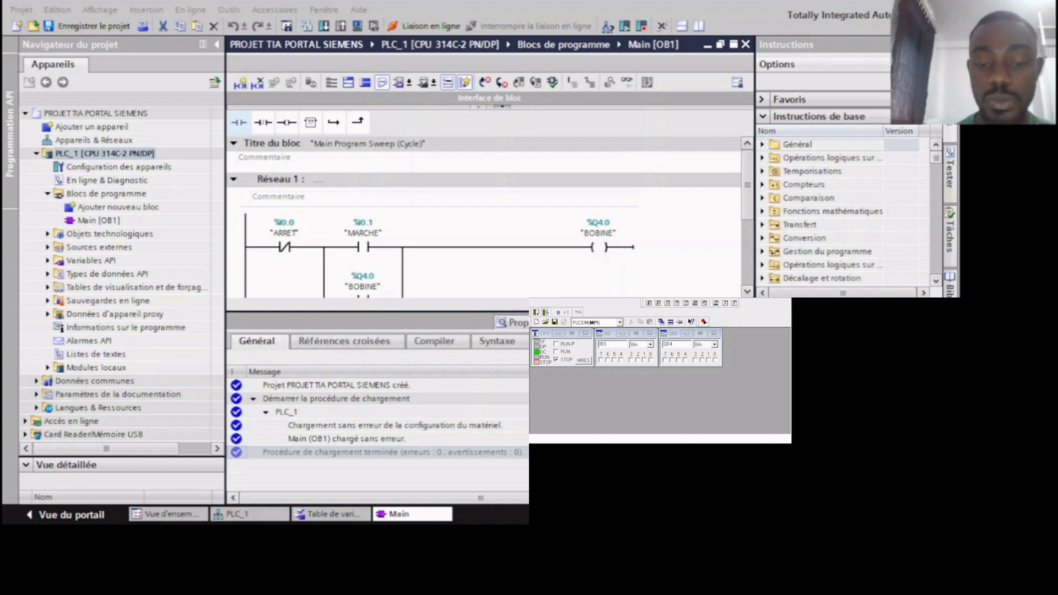
{"action": "left_click", "coordinate": [577, 431]}
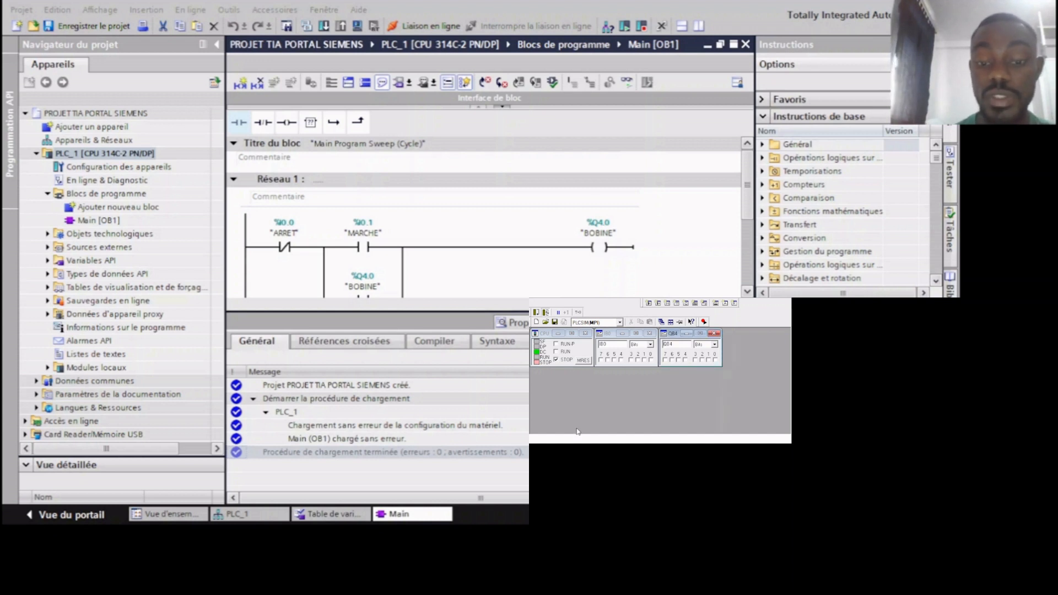
{"action": "left_click", "coordinate": [556, 344]}
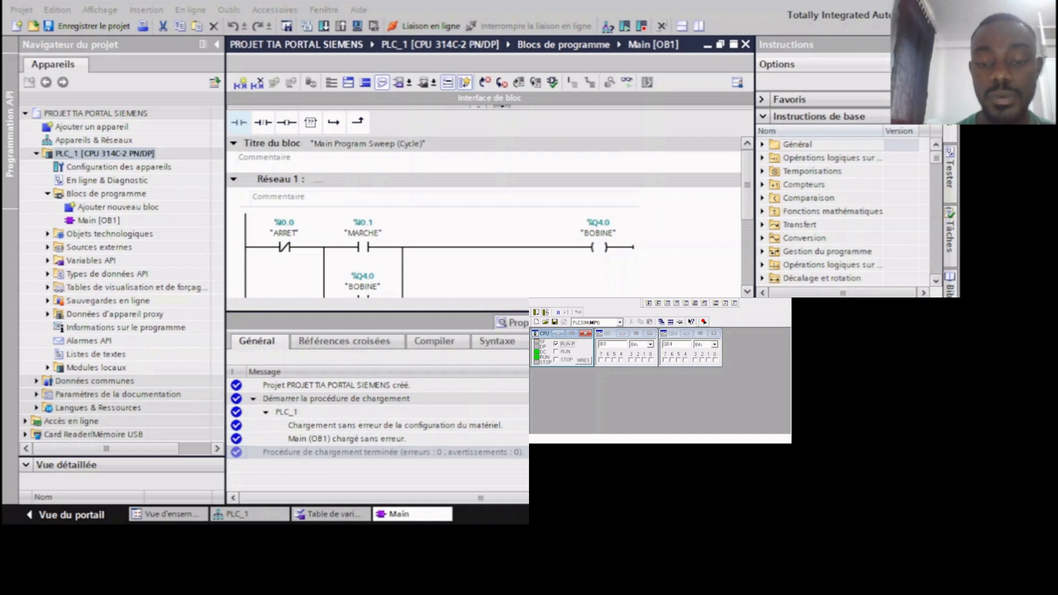
- Switch back to TIA Portal and turn on online monitoring of the Main [OB1] block
{"action": "left_click", "coordinate": [554, 439]}
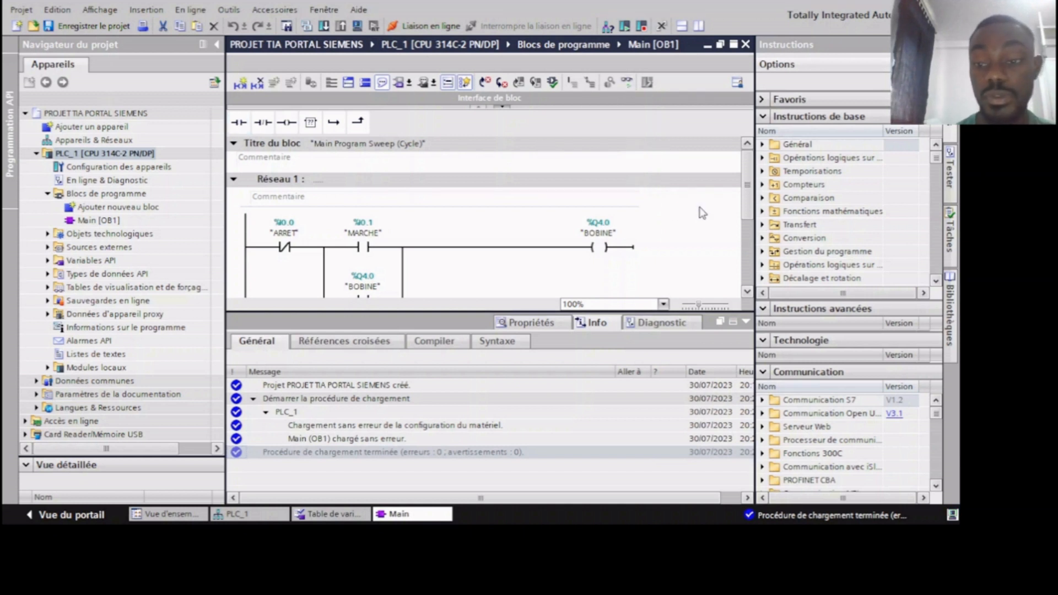
{"action": "scroll", "coordinate": [701, 213], "scroll_direction": "down", "scroll_amount": 3}
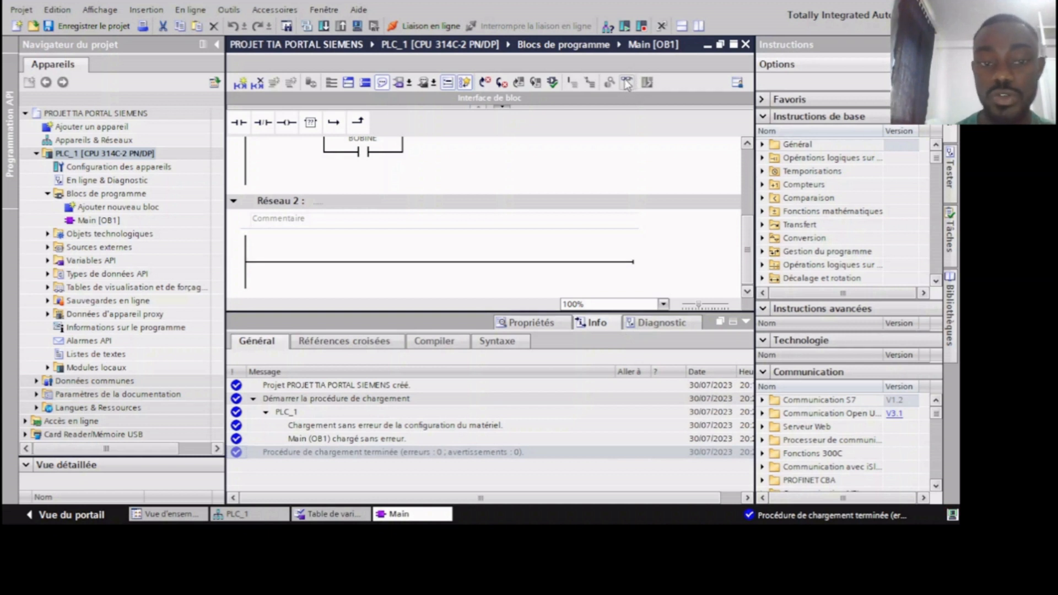
{"action": "left_click", "coordinate": [626, 83]}
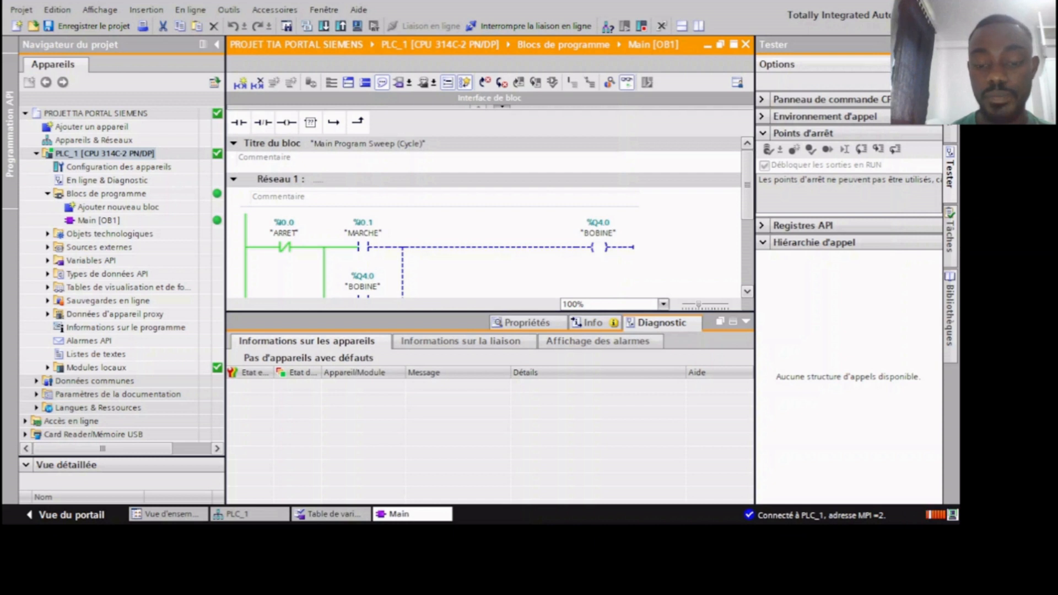
- Switch to PLCSIM and toggle input bit I0.1 (MARCHE) on and off again to test the BOBINE latch
{"action": "left_click", "coordinate": [570, 518]}
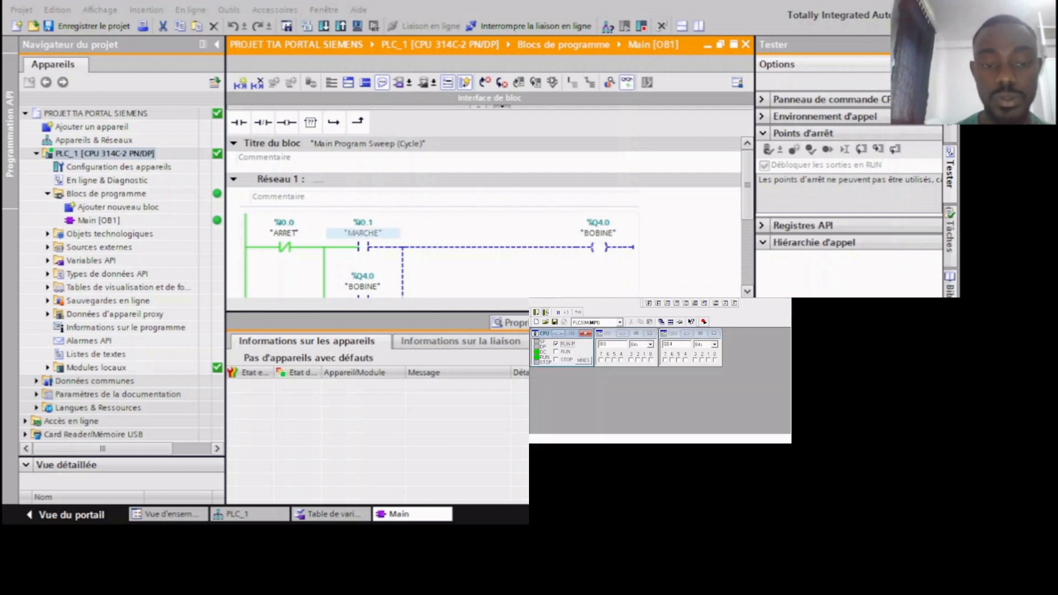
{"action": "left_click", "coordinate": [363, 234]}
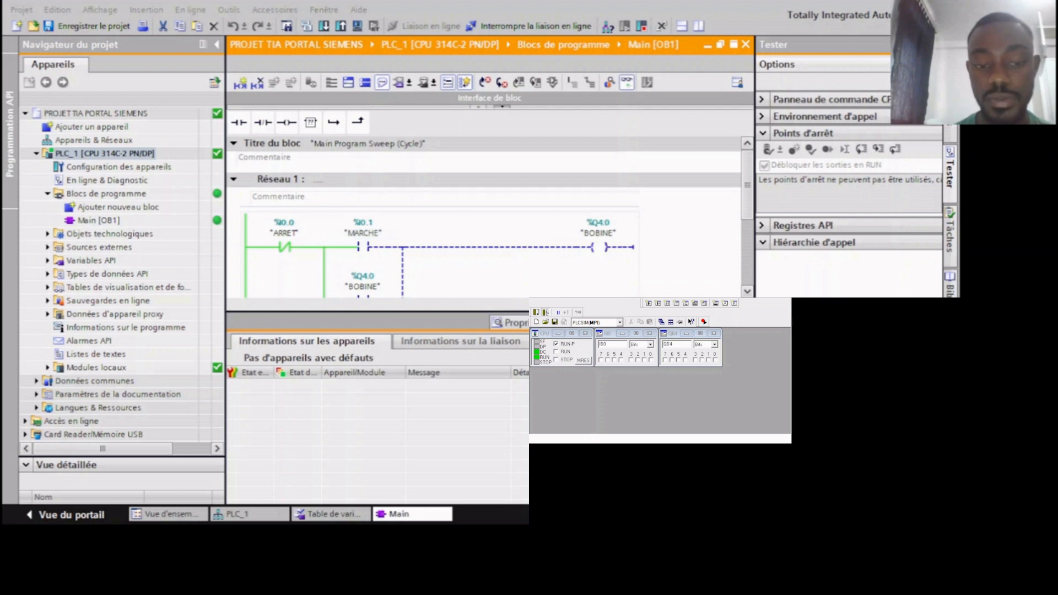
{"action": "left_click", "coordinate": [643, 360]}
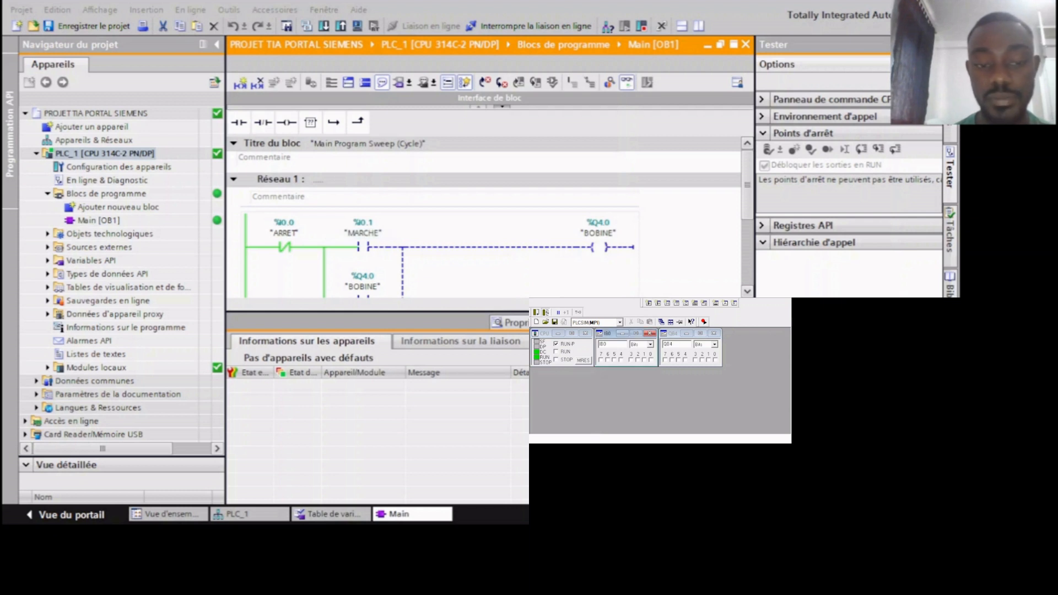
{"action": "left_click", "coordinate": [644, 360]}
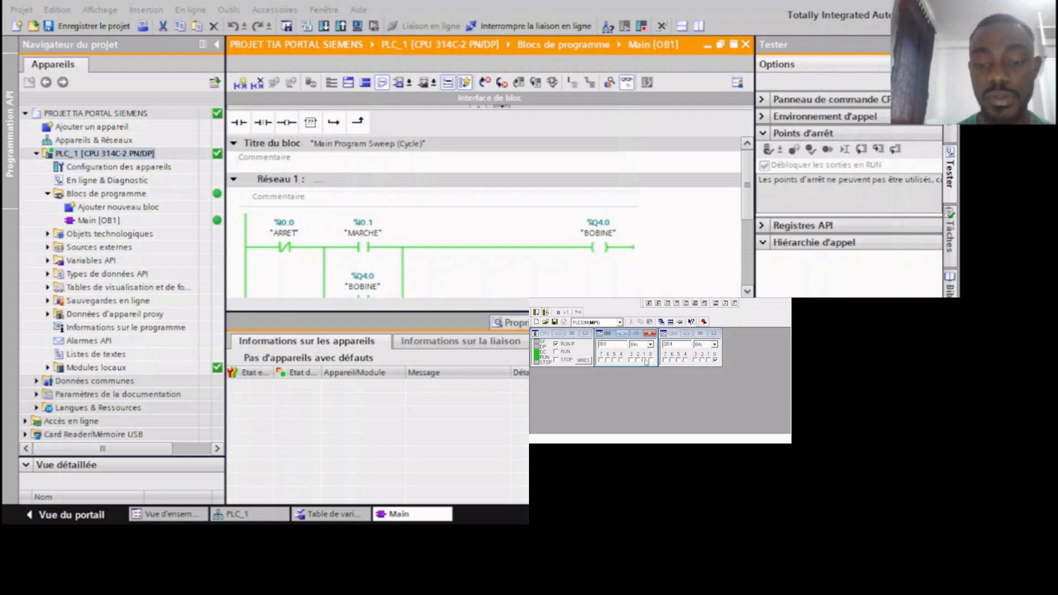
{"action": "left_click", "coordinate": [645, 360]}
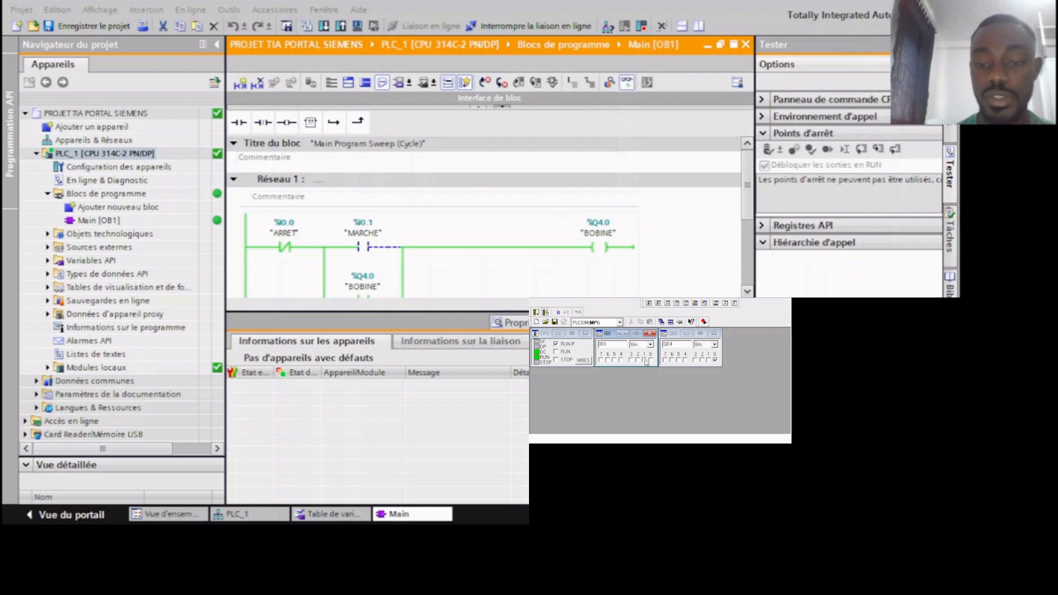